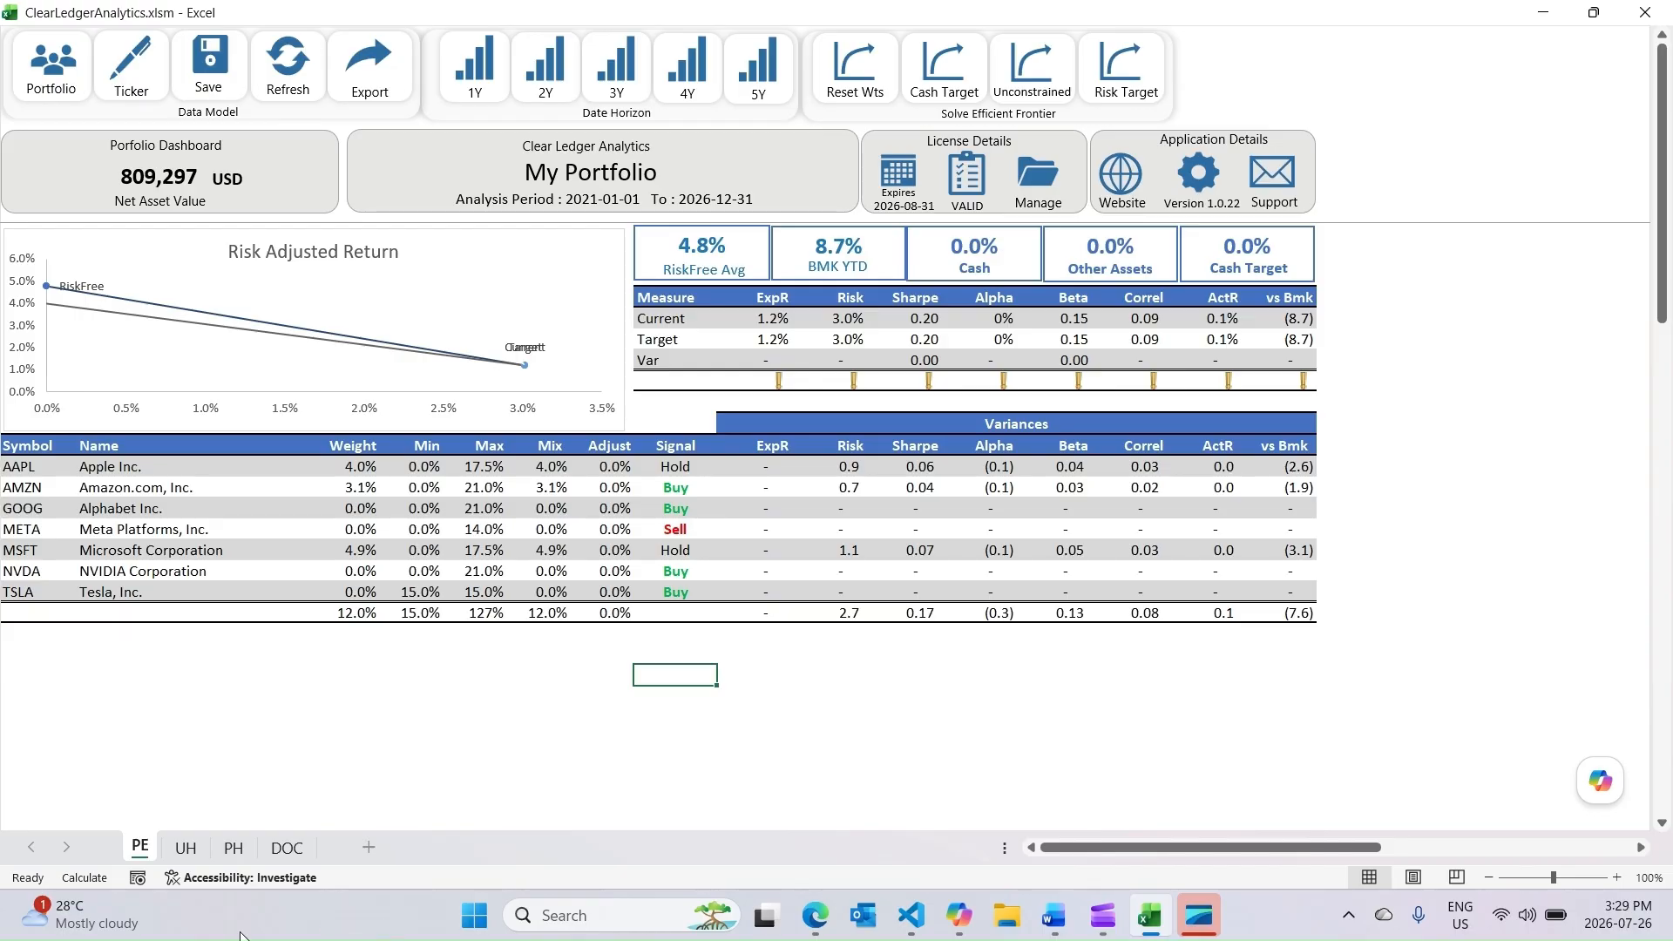
Load the last posting into the holdings upload table on the UH sheet and look through its positions.
{"action": "left_click", "coordinate": [186, 849]}
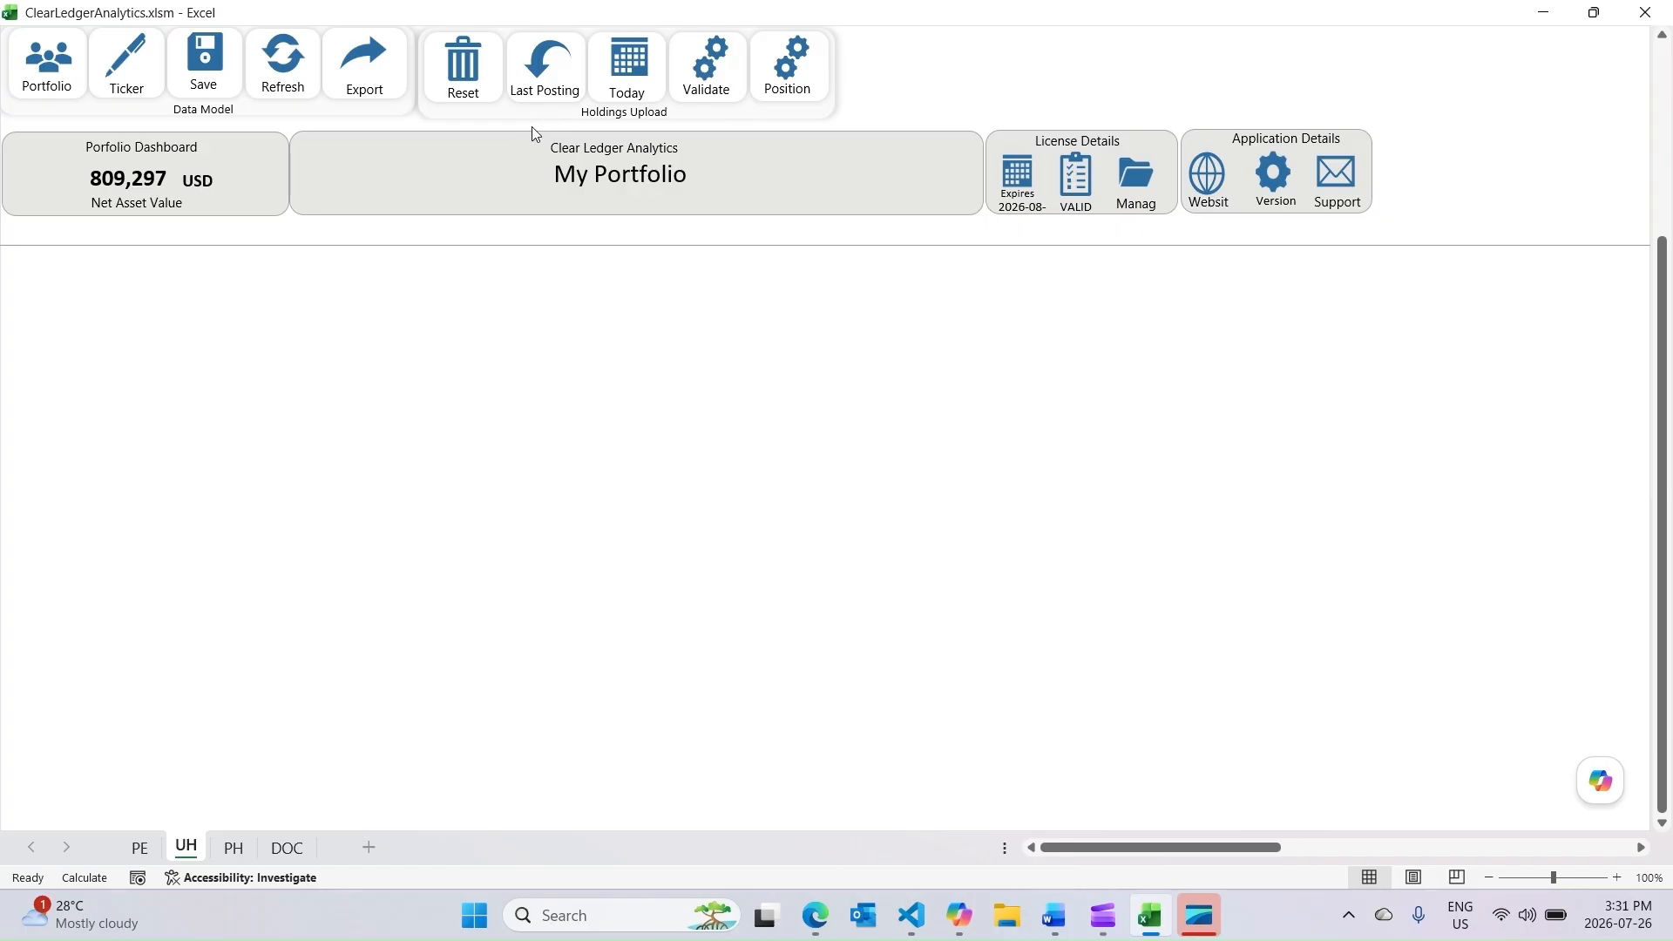
{"action": "left_click", "coordinate": [547, 80]}
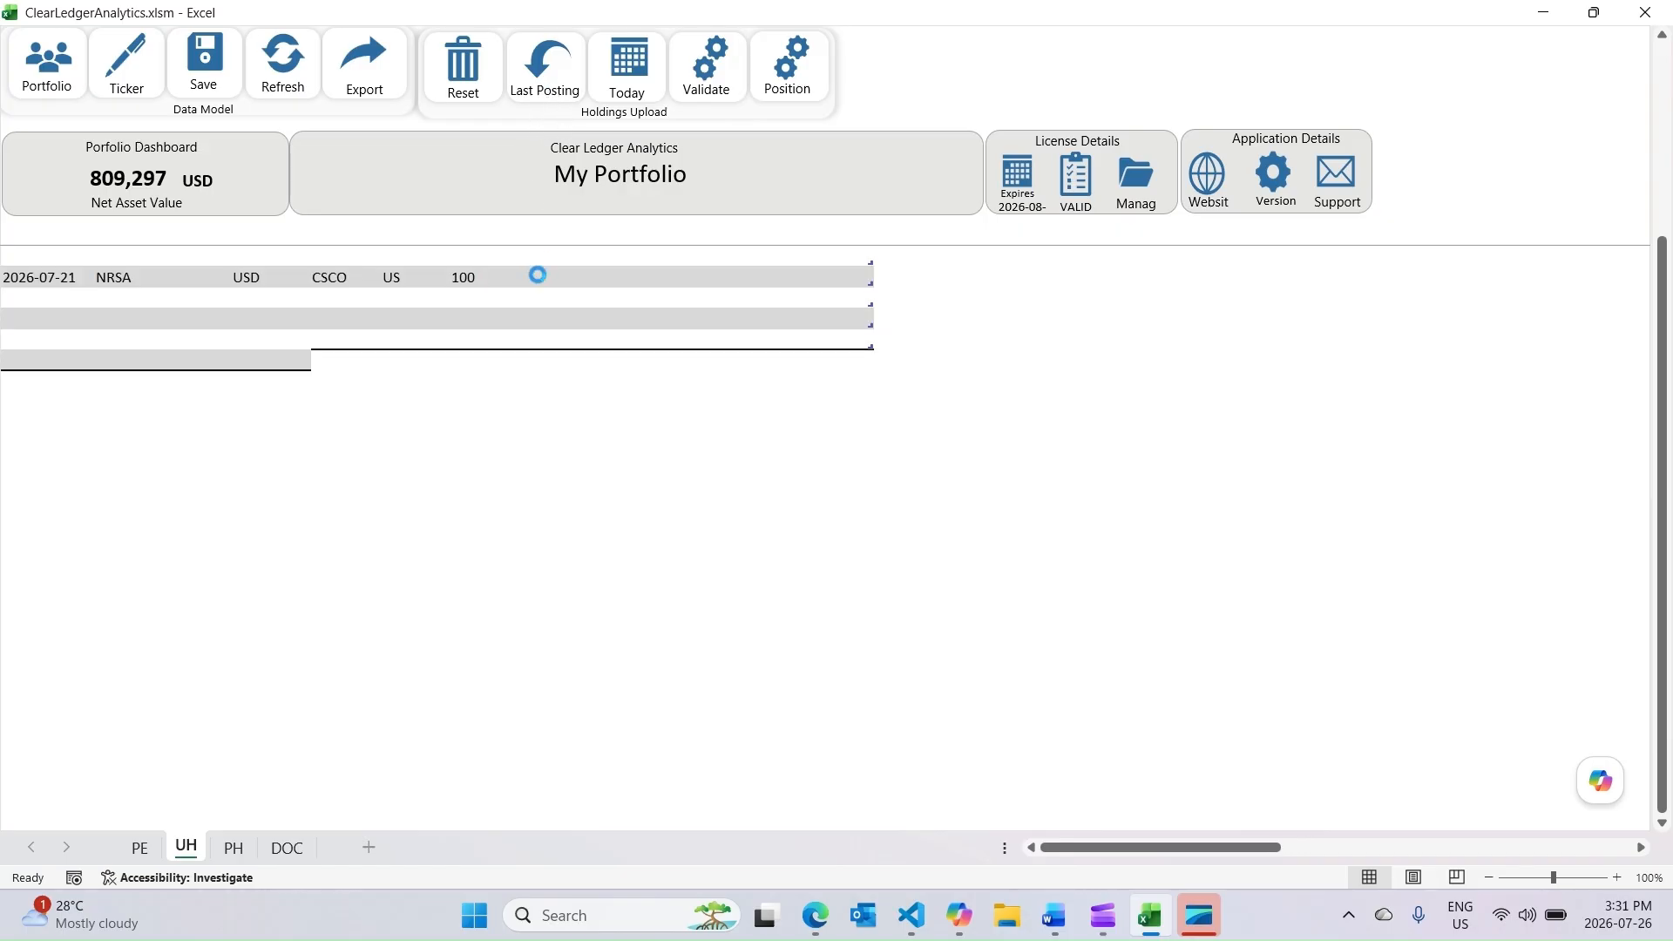
{"action": "left_click", "coordinate": [909, 541]}
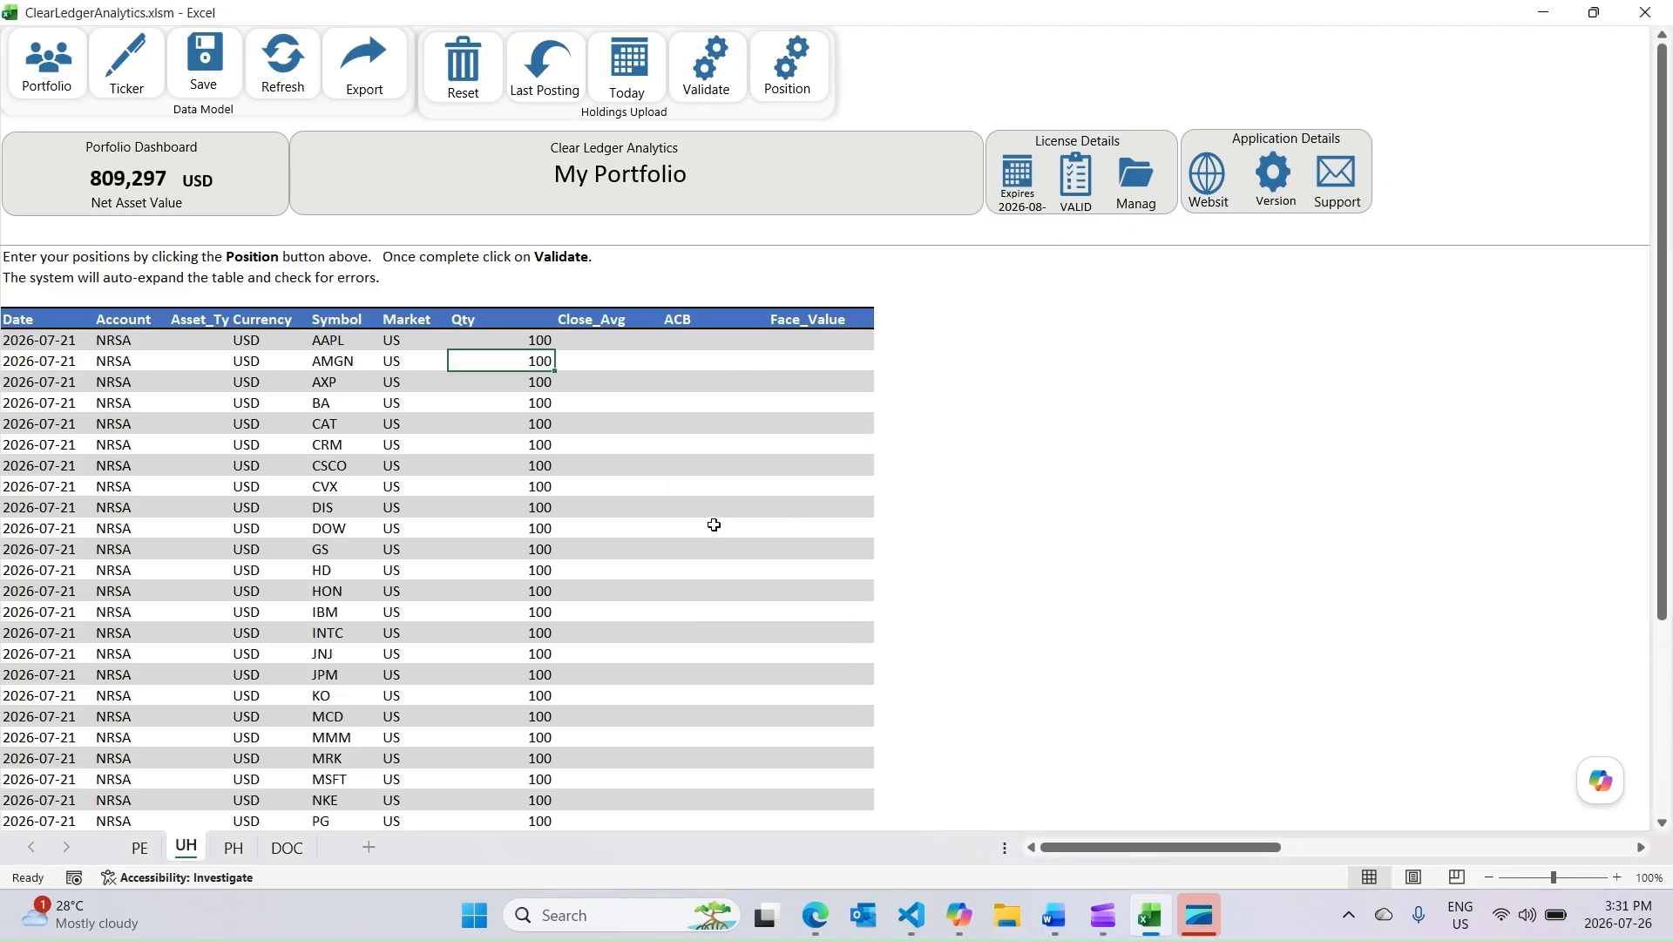
{"action": "scroll", "coordinate": [696, 474], "scroll_direction": "down", "scroll_amount": 2}
{"action": "scroll", "coordinate": [697, 475], "scroll_direction": "up", "scroll_amount": 2}
Reset the holdings upload table and start a position entry with account NRSA and currency USD.
{"action": "left_click", "coordinate": [470, 85]}
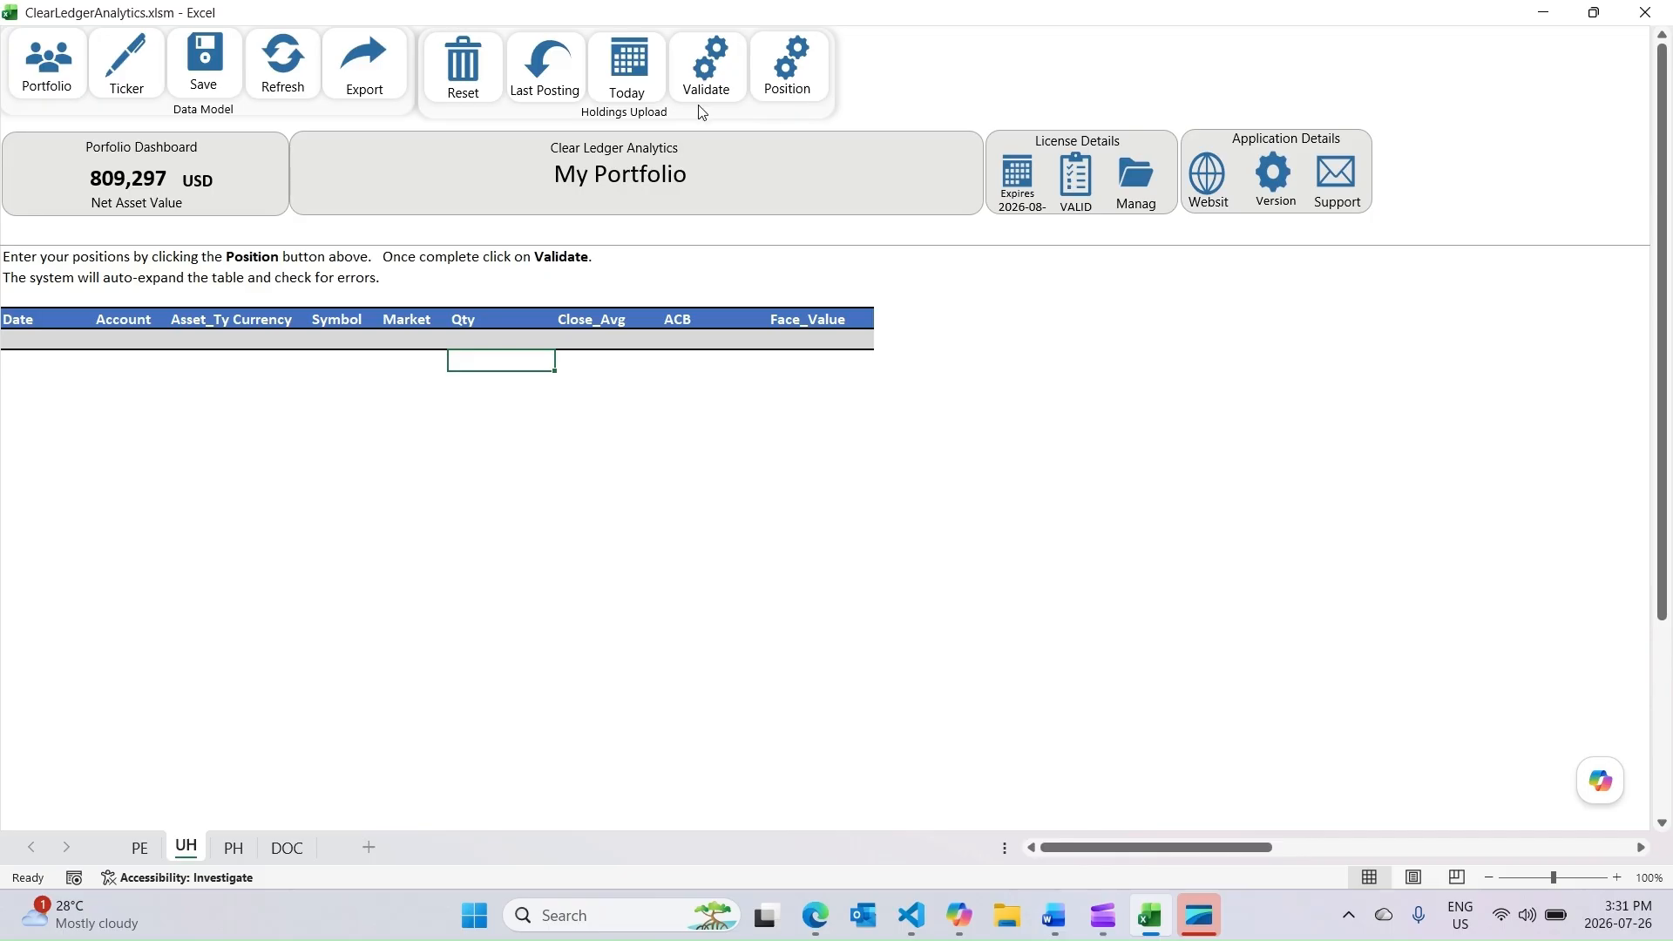
{"action": "left_click", "coordinate": [775, 90]}
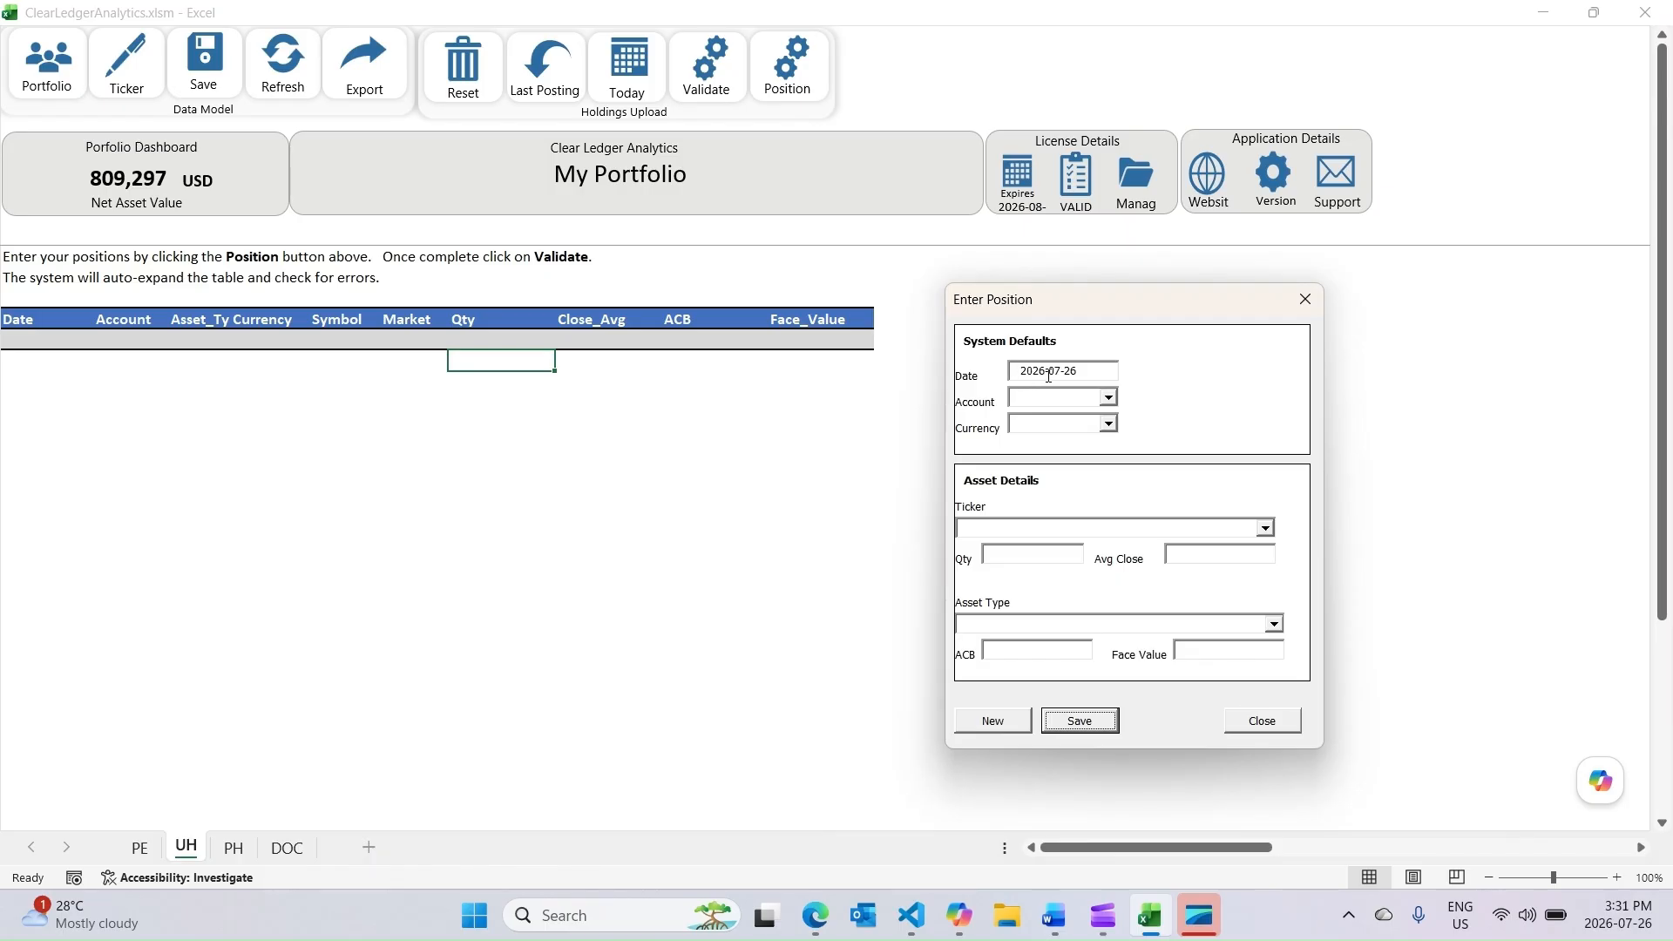
{"action": "left_click", "coordinate": [1108, 399]}
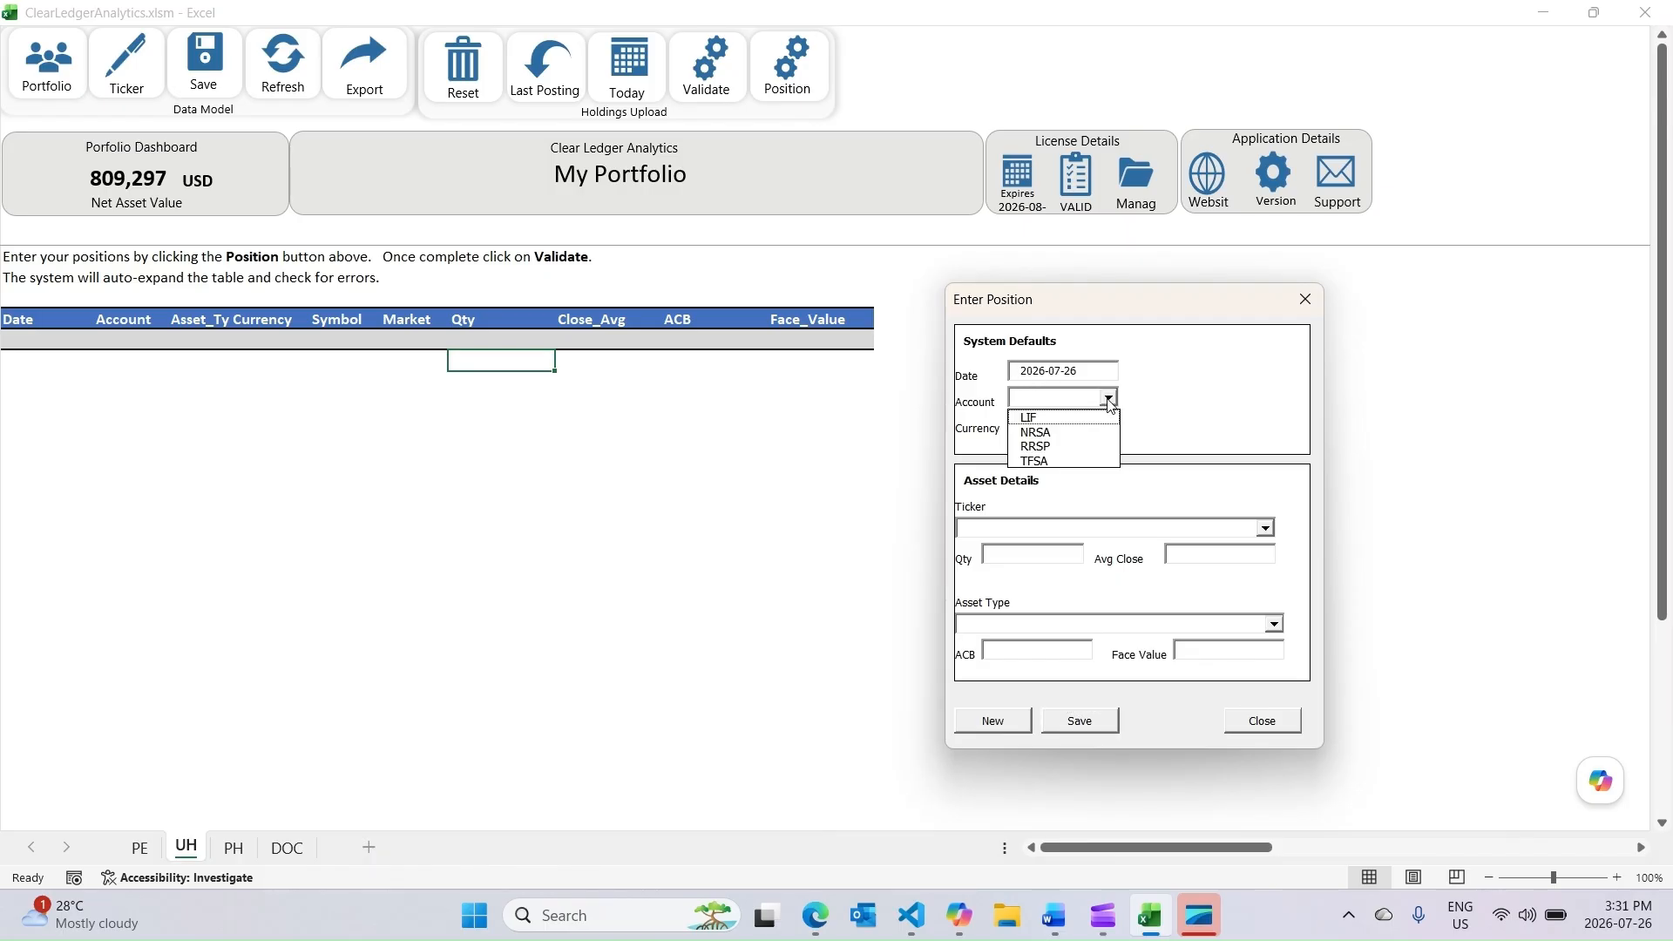
{"action": "left_click", "coordinate": [1088, 438]}
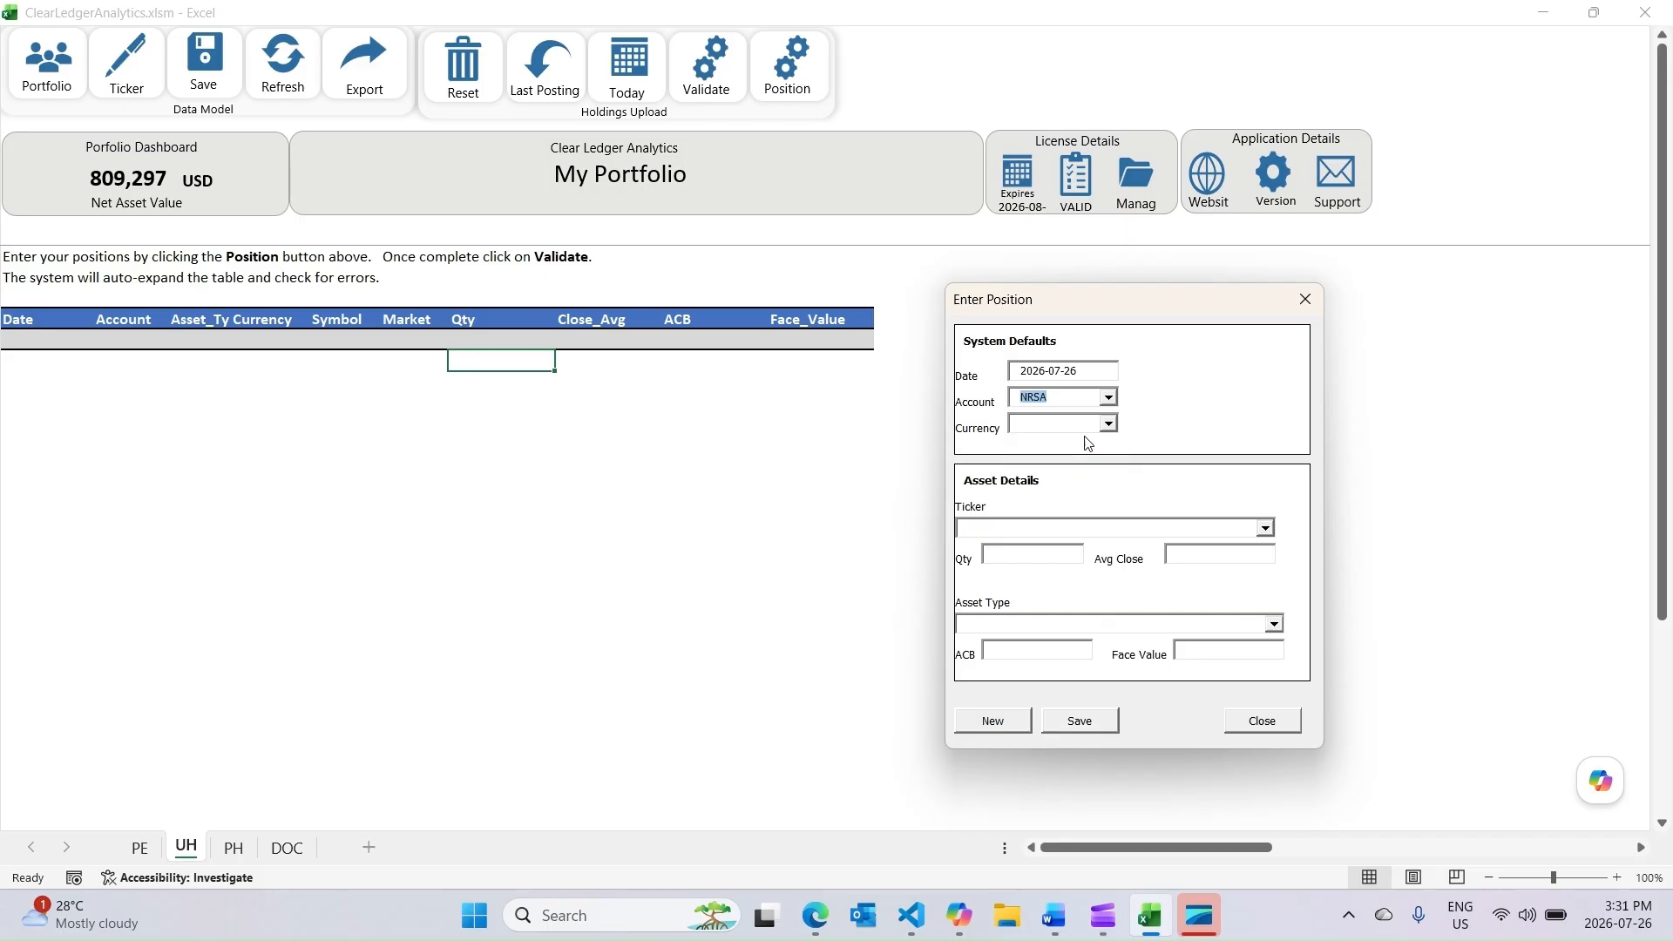
{"action": "left_click", "coordinate": [1109, 423]}
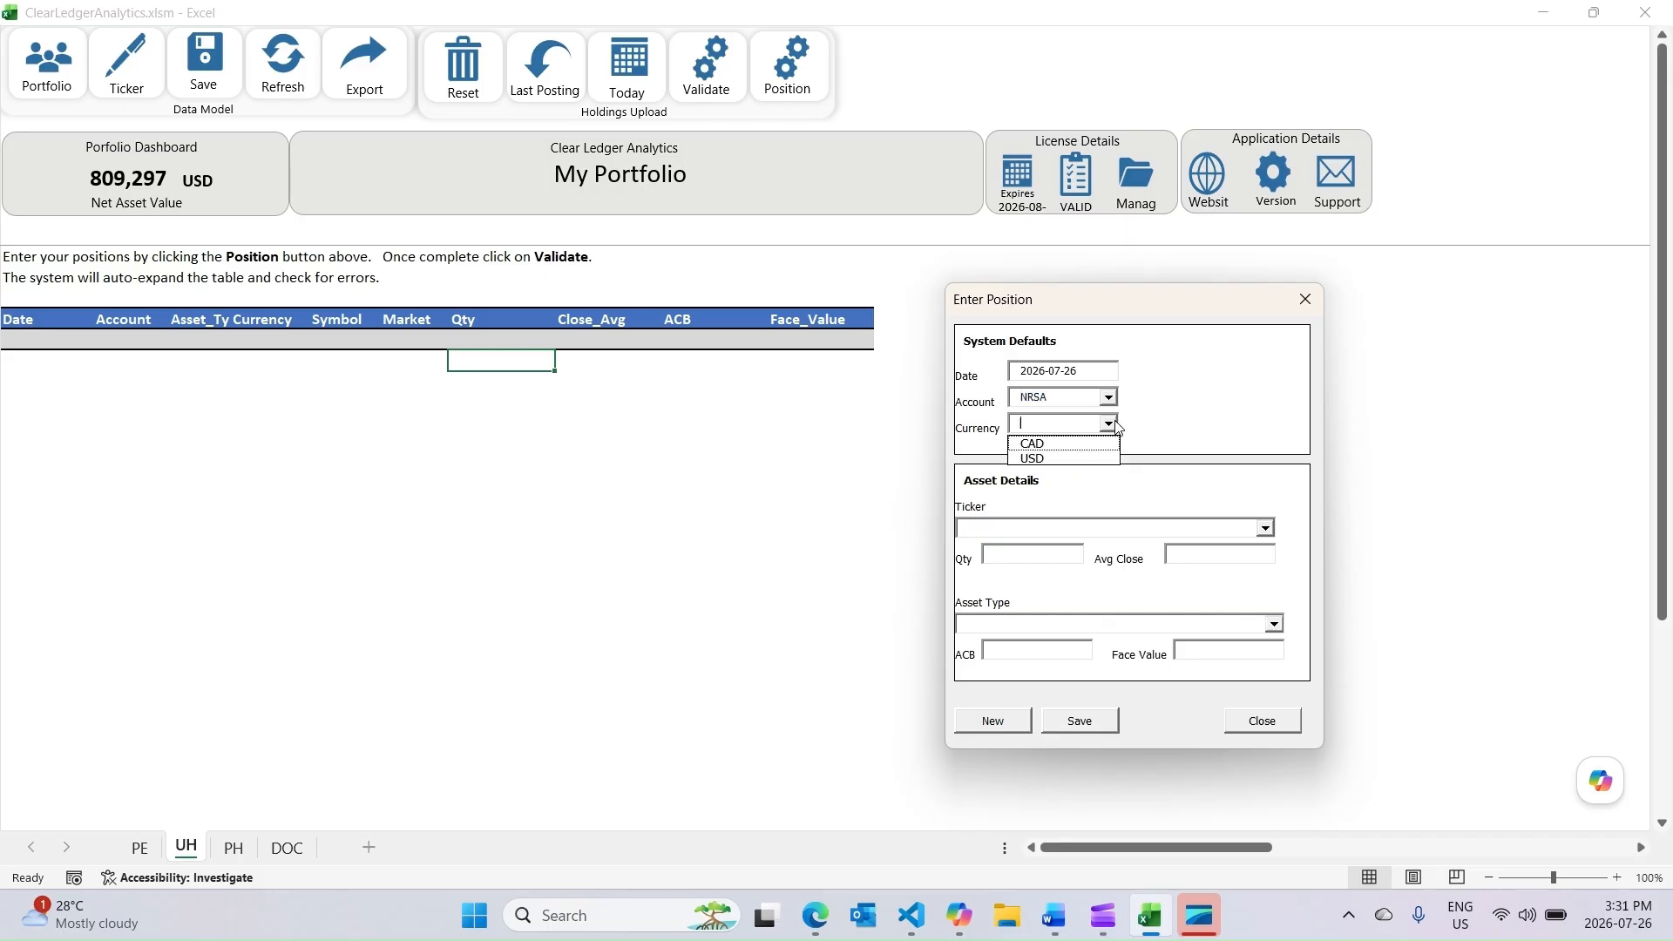
{"action": "left_click", "coordinate": [1077, 460]}
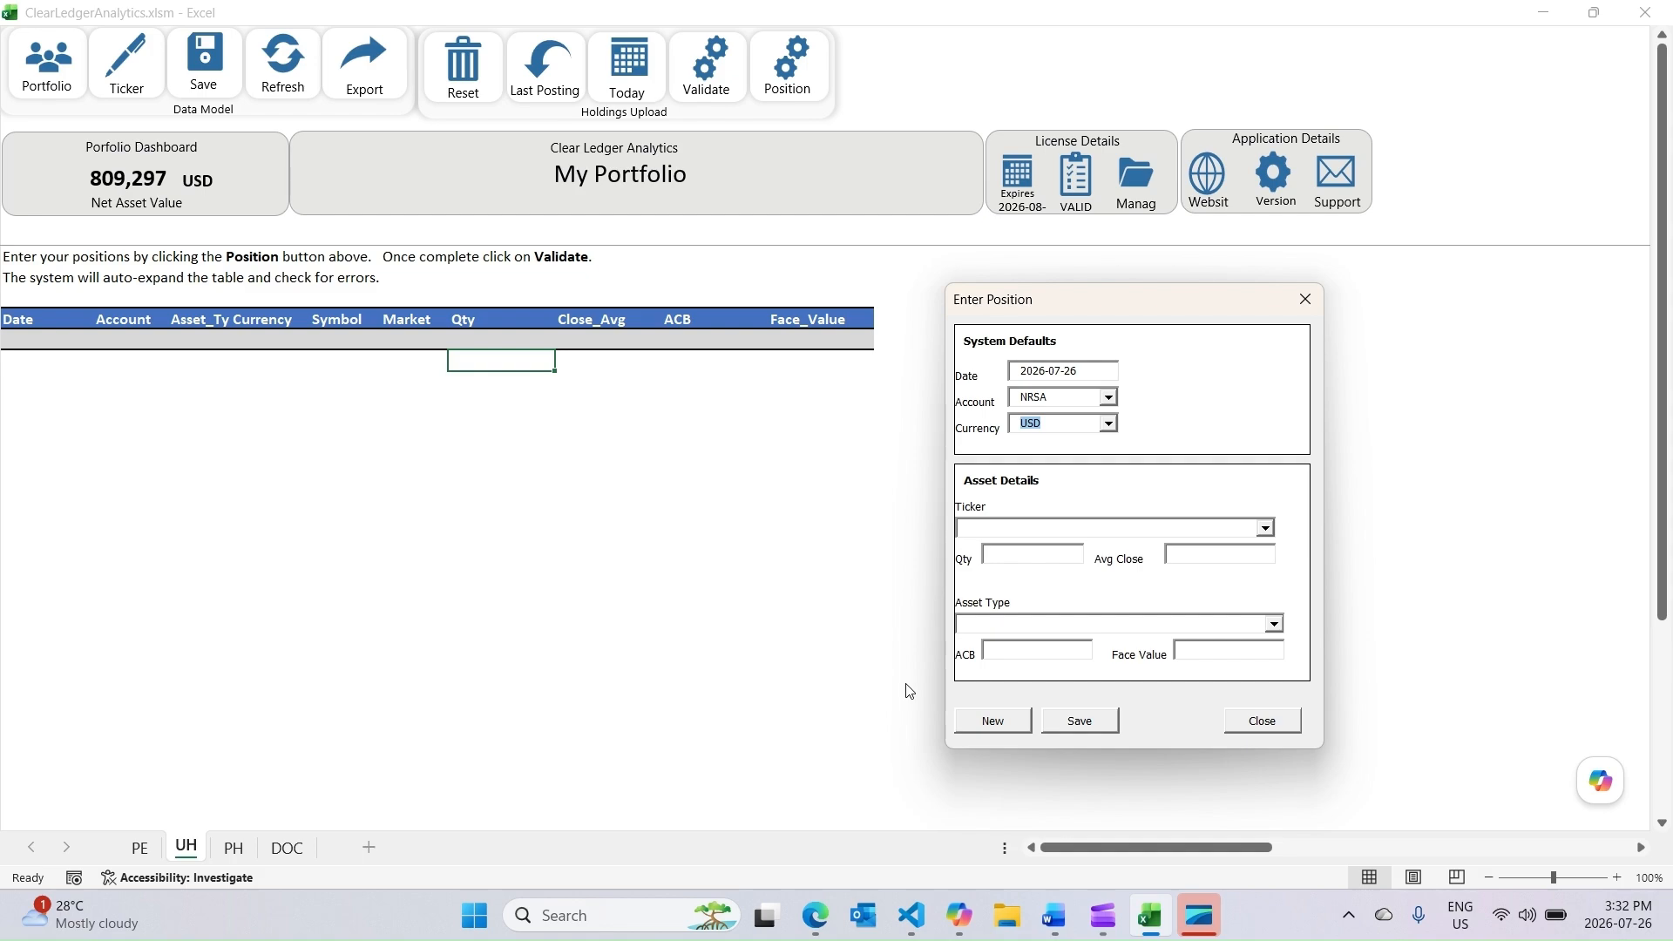
Add and save a position for ticker AAPL with a quantity of 100.
{"action": "left_click", "coordinate": [1266, 529]}
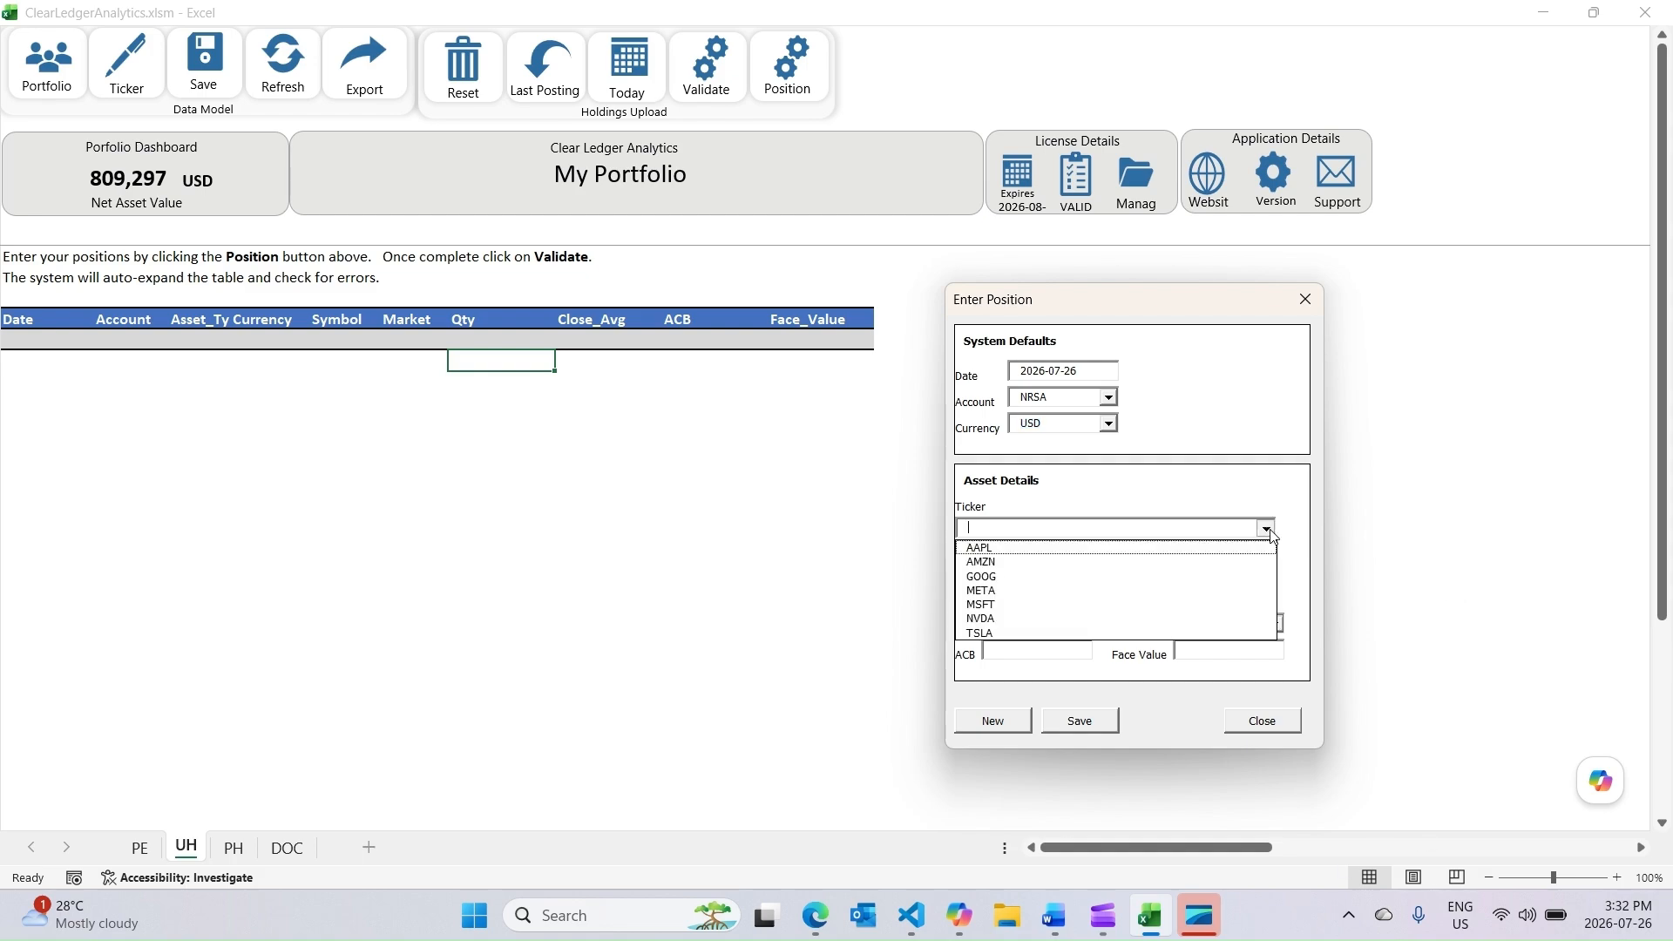
{"action": "left_click", "coordinate": [1179, 555]}
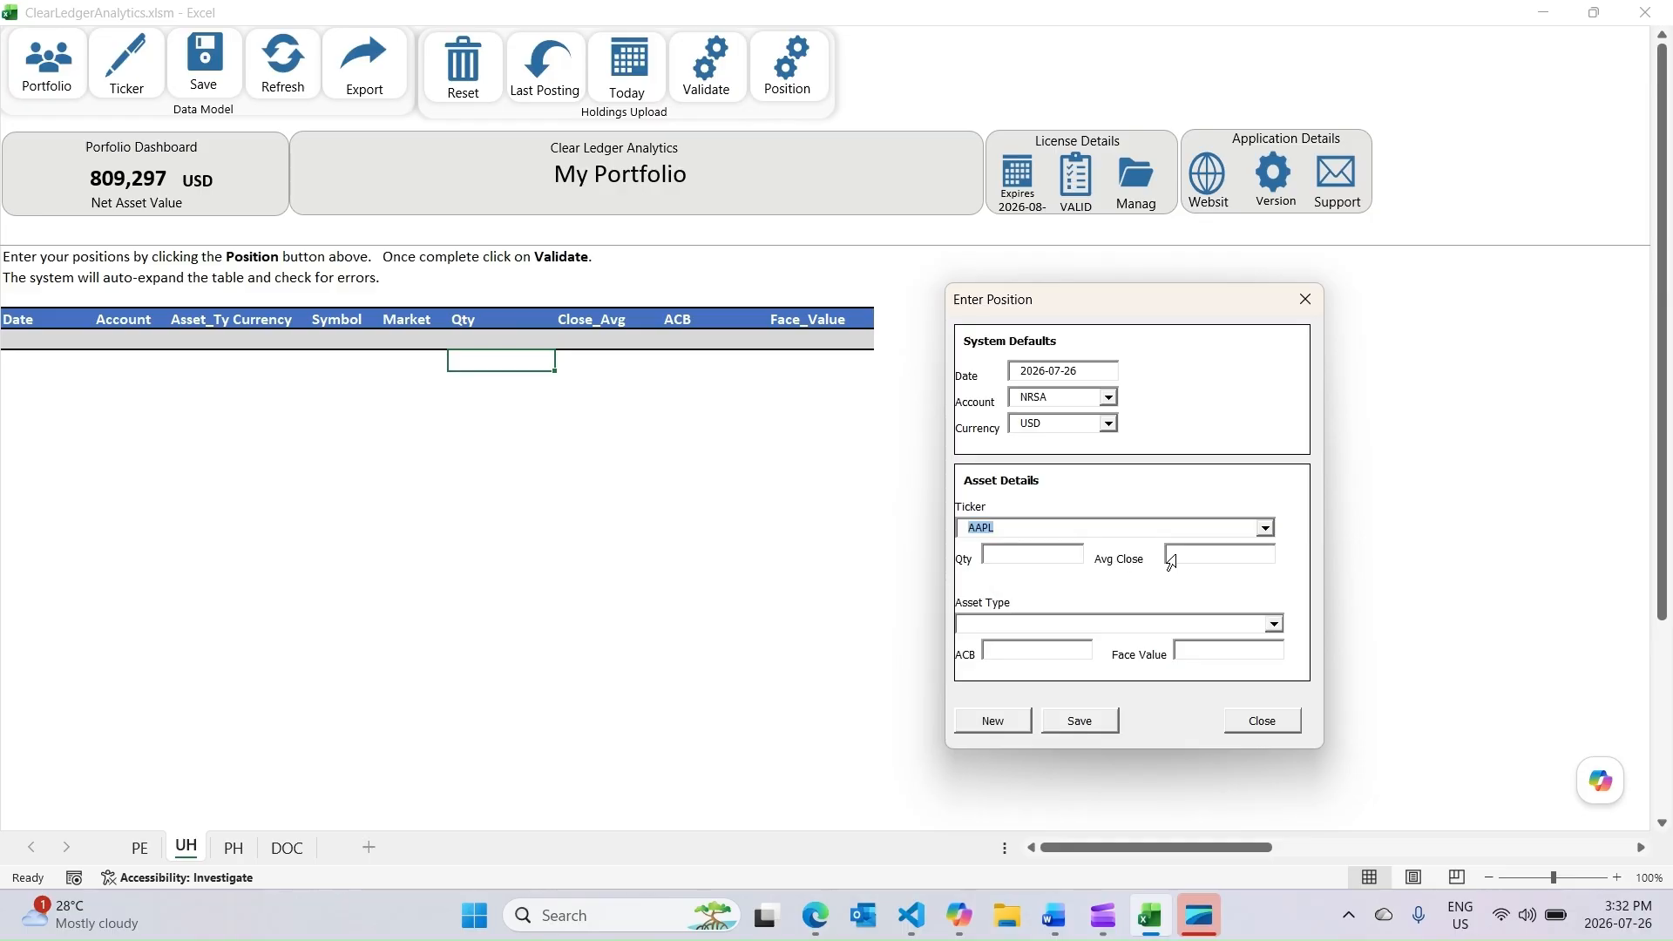
{"action": "left_click", "coordinate": [1048, 556]}
{"action": "type", "text": "100"}
{"action": "left_click", "coordinate": [1096, 728]}
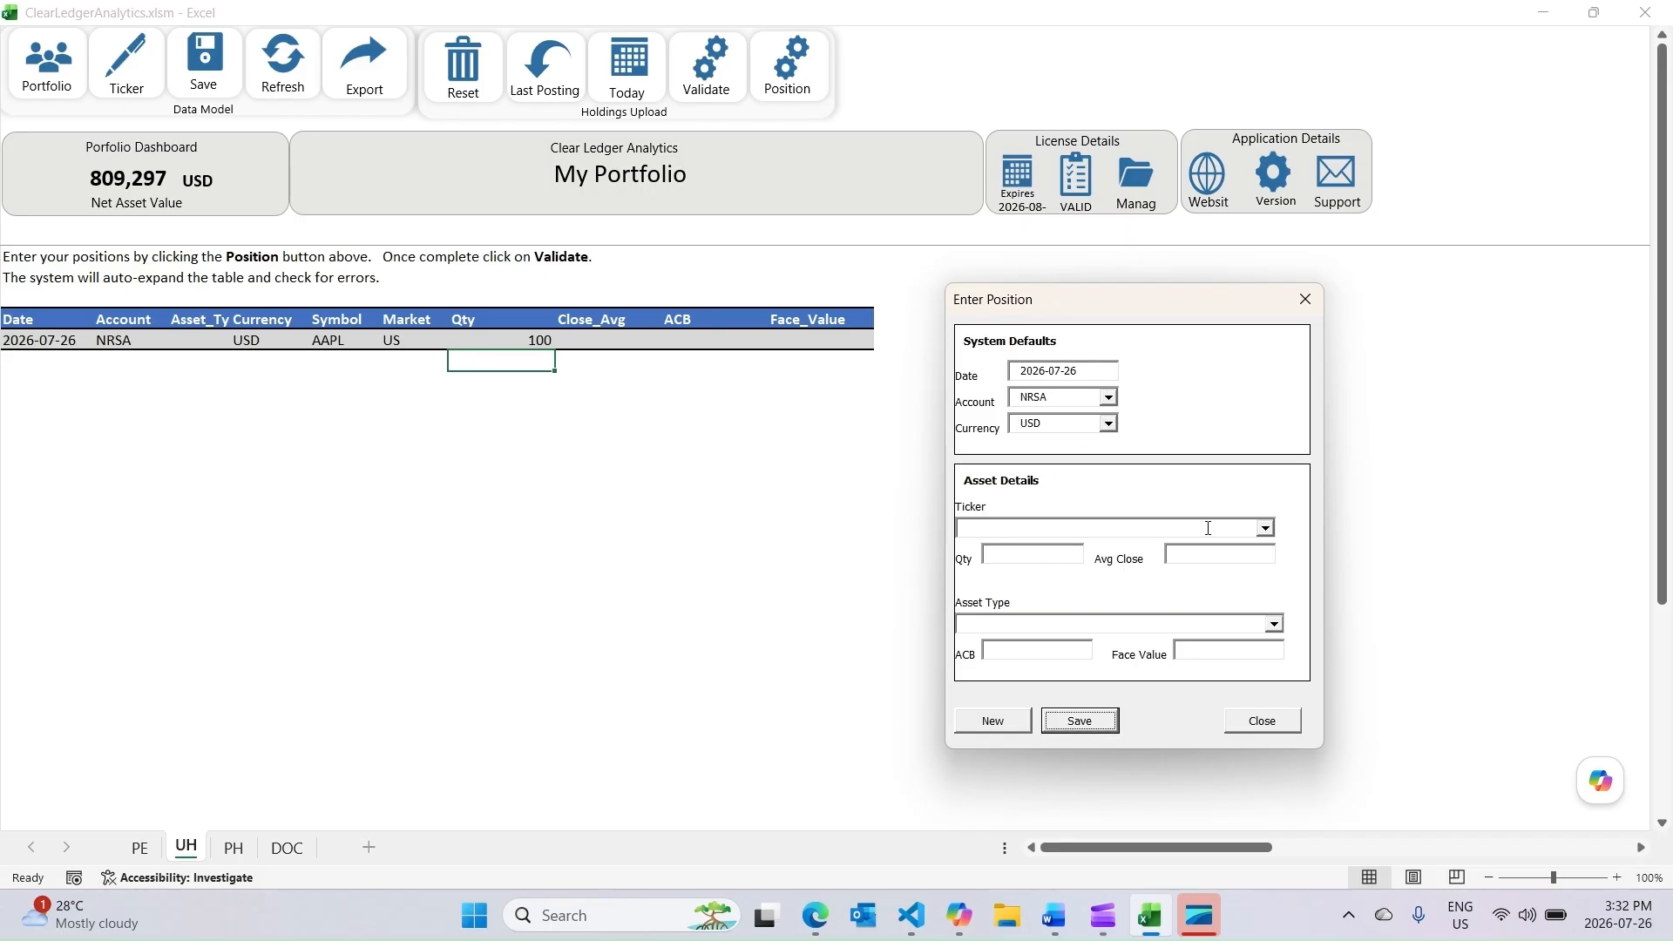
Add and save a position for ticker AMZN with a quantity of 100.
{"action": "left_click", "coordinate": [1263, 528]}
{"action": "left_click", "coordinate": [1086, 568]}
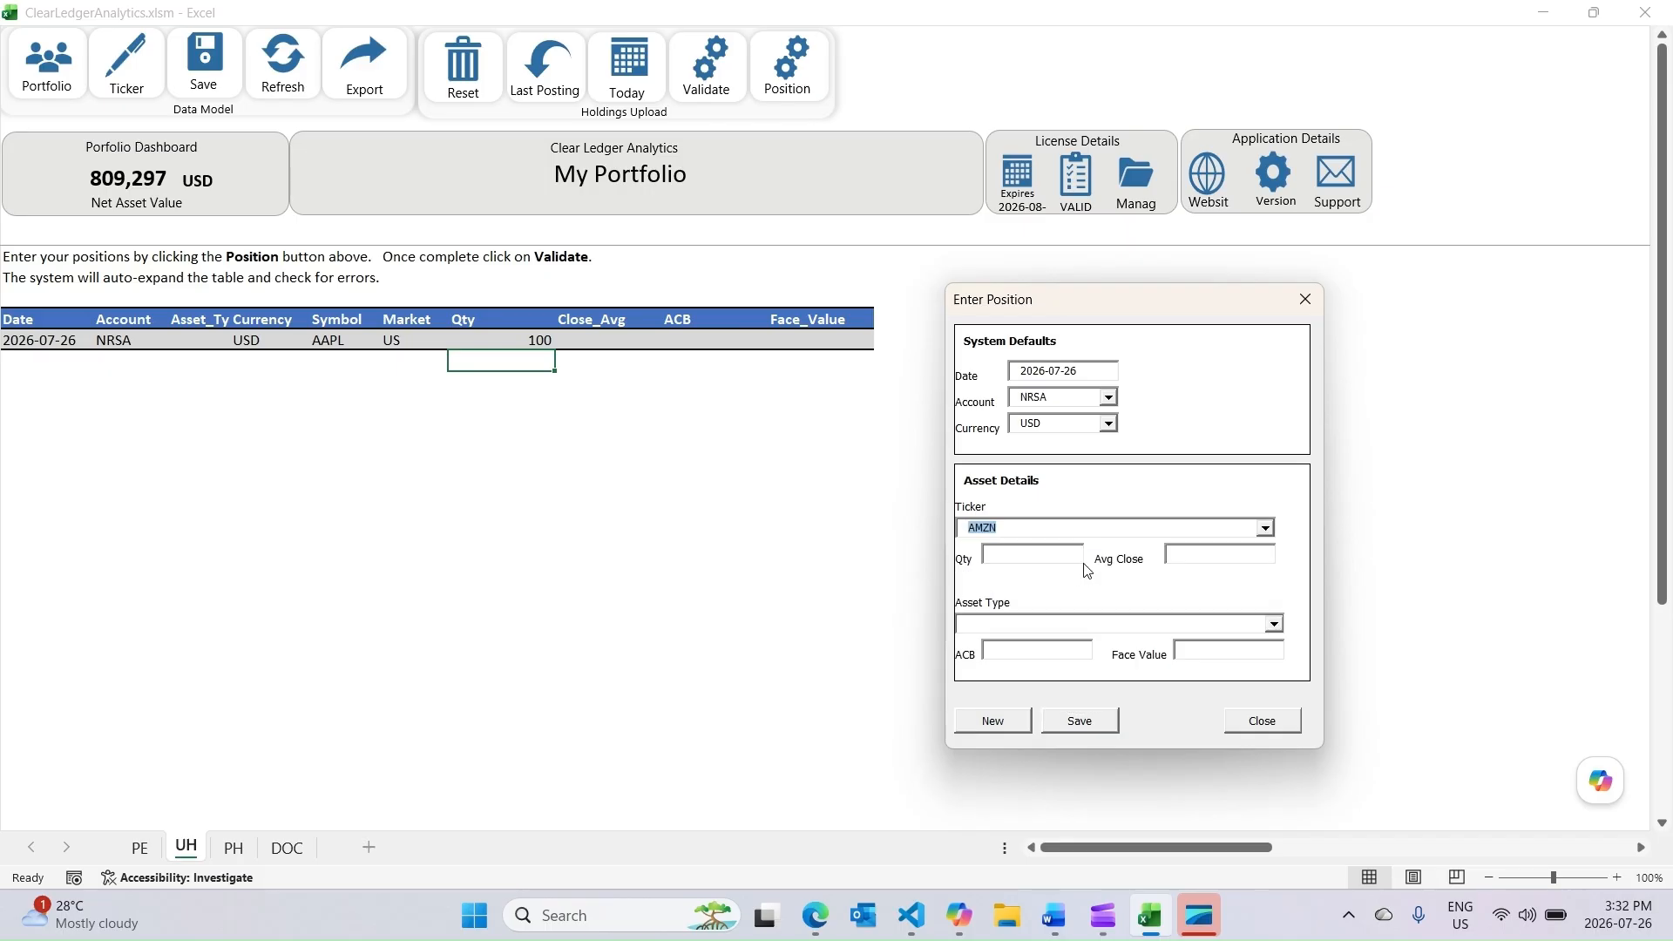
{"action": "left_click", "coordinate": [1053, 556]}
{"action": "type", "text": "100"}
{"action": "left_click", "coordinate": [1104, 726]}
Add and save a position for ticker GOOG with a quantity of 100.
{"action": "left_click", "coordinate": [1266, 529]}
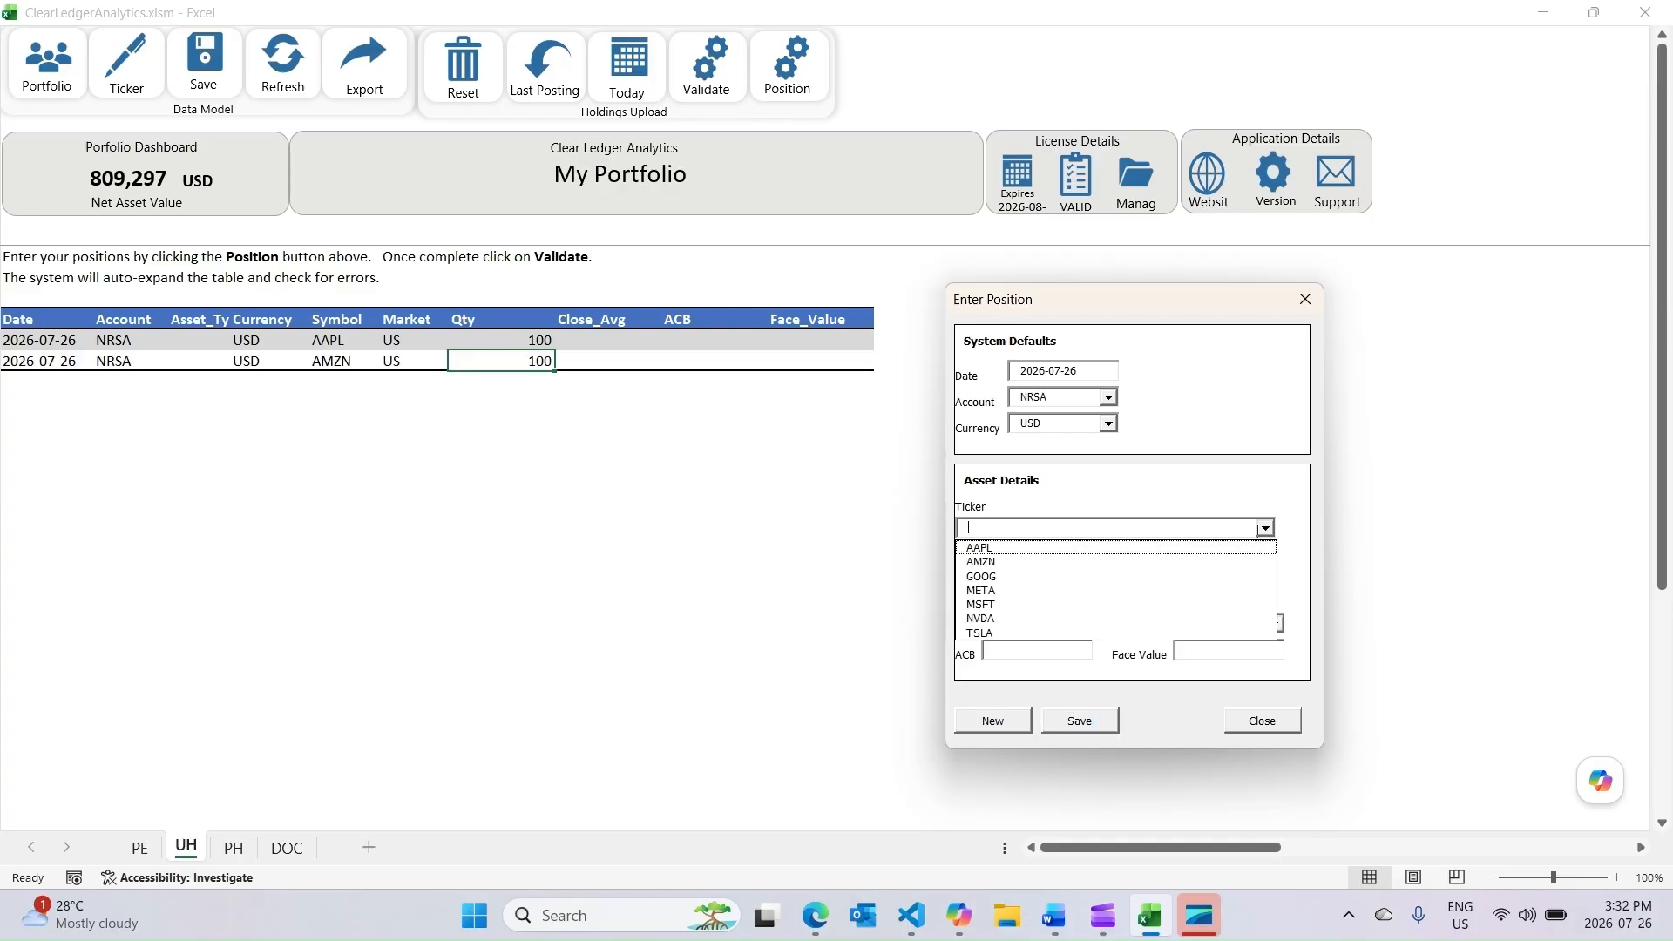
{"action": "left_click", "coordinate": [1101, 577]}
{"action": "left_click", "coordinate": [1045, 558]}
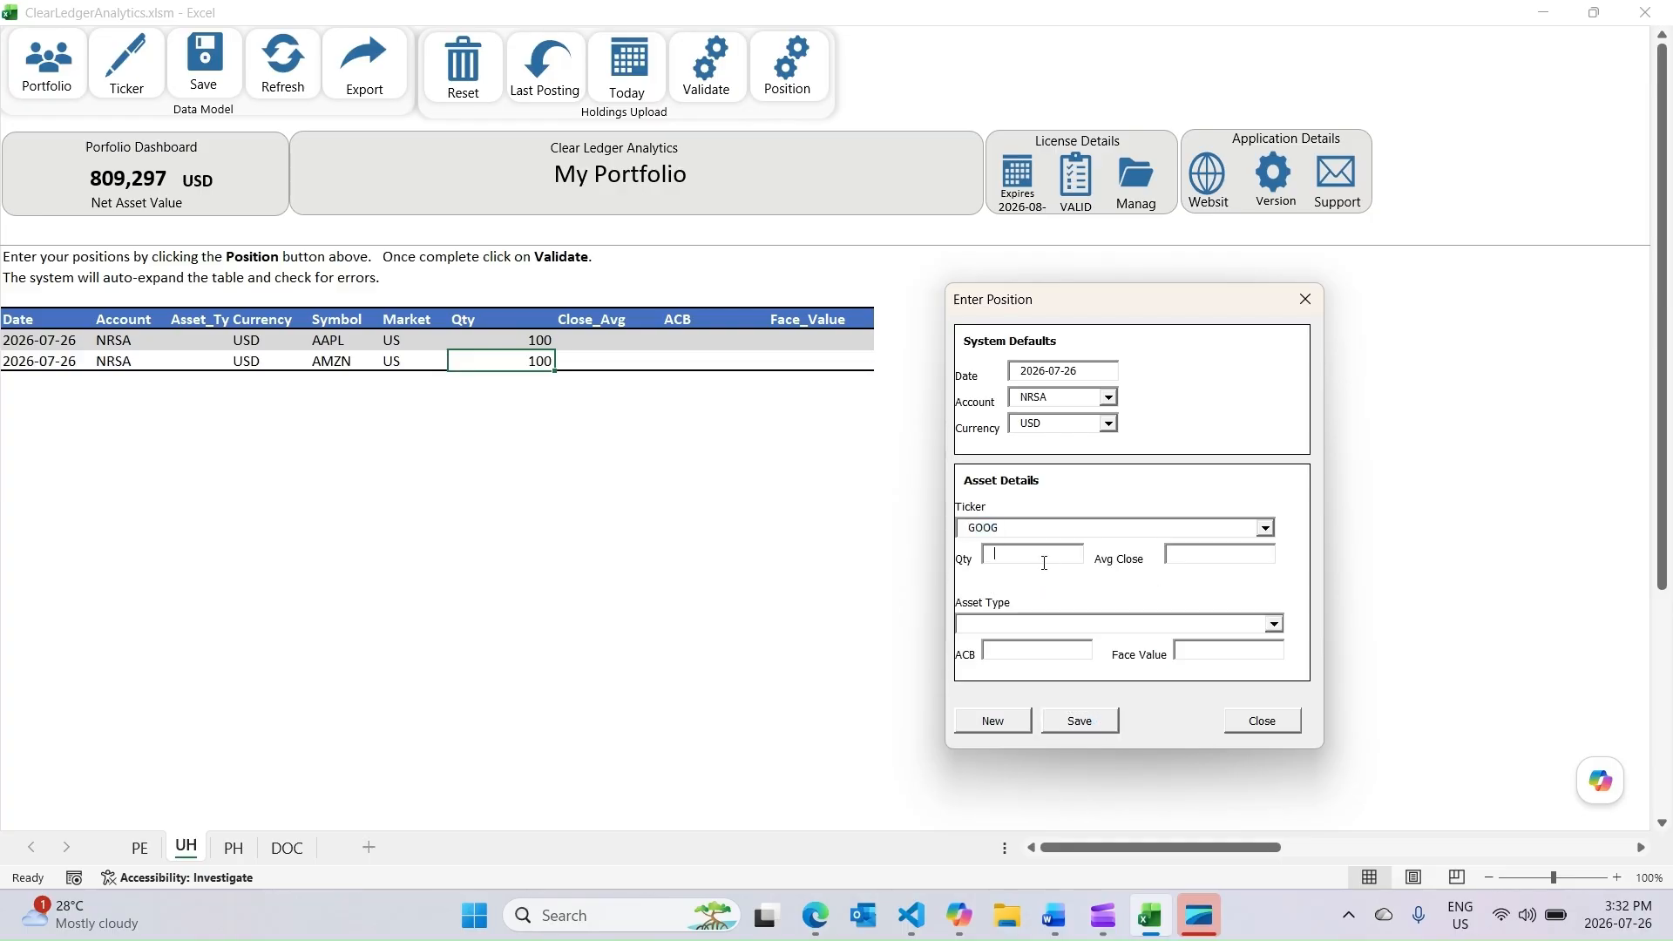
{"action": "type", "text": "100"}
{"action": "left_click", "coordinate": [1081, 722]}
Add and save a position for ticker META with a quantity of 100.
{"action": "left_click", "coordinate": [1266, 529]}
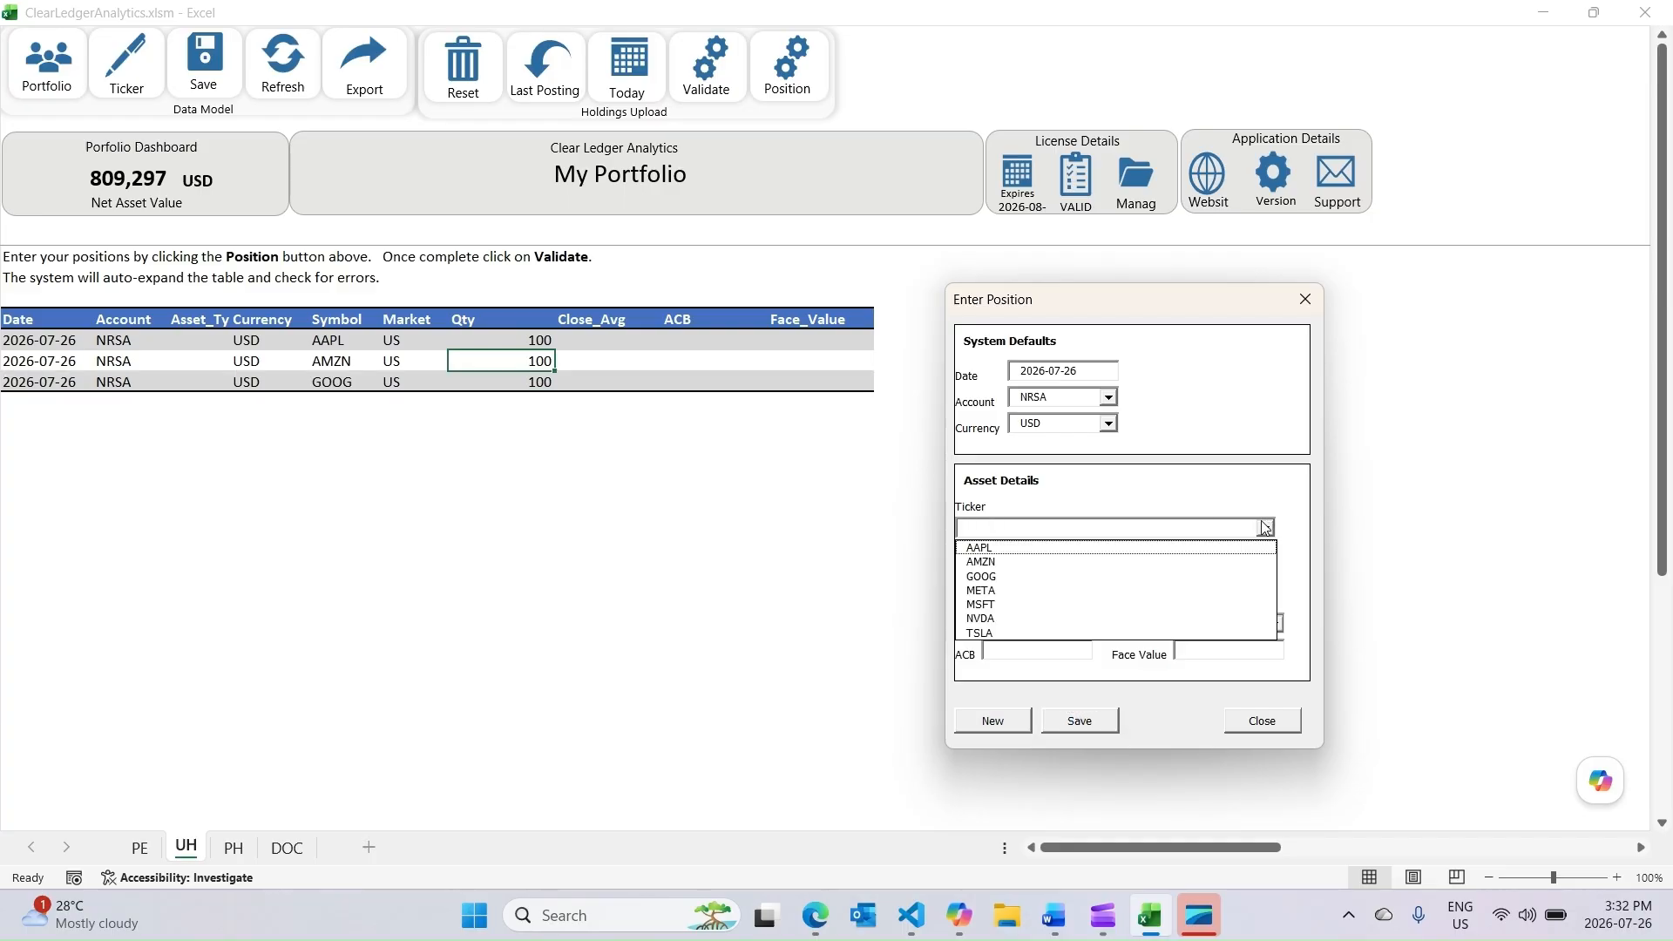
{"action": "left_click", "coordinate": [1124, 591]}
{"action": "left_click", "coordinate": [1016, 559]}
{"action": "type", "text": "100"}
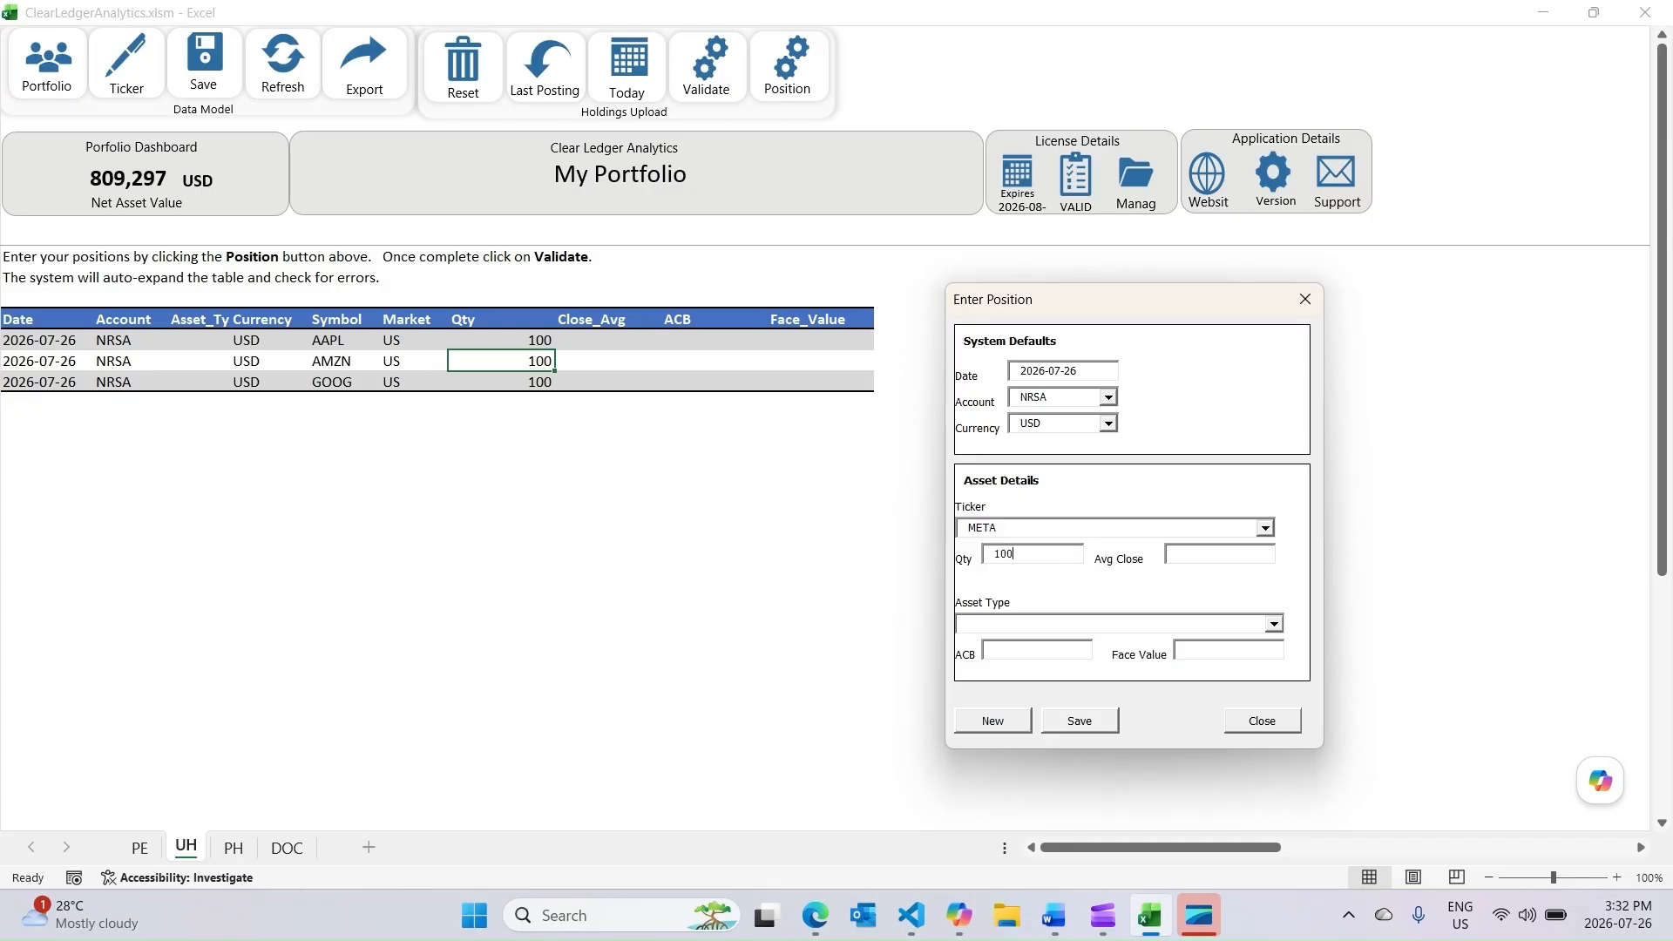
{"action": "left_click", "coordinate": [1090, 724]}
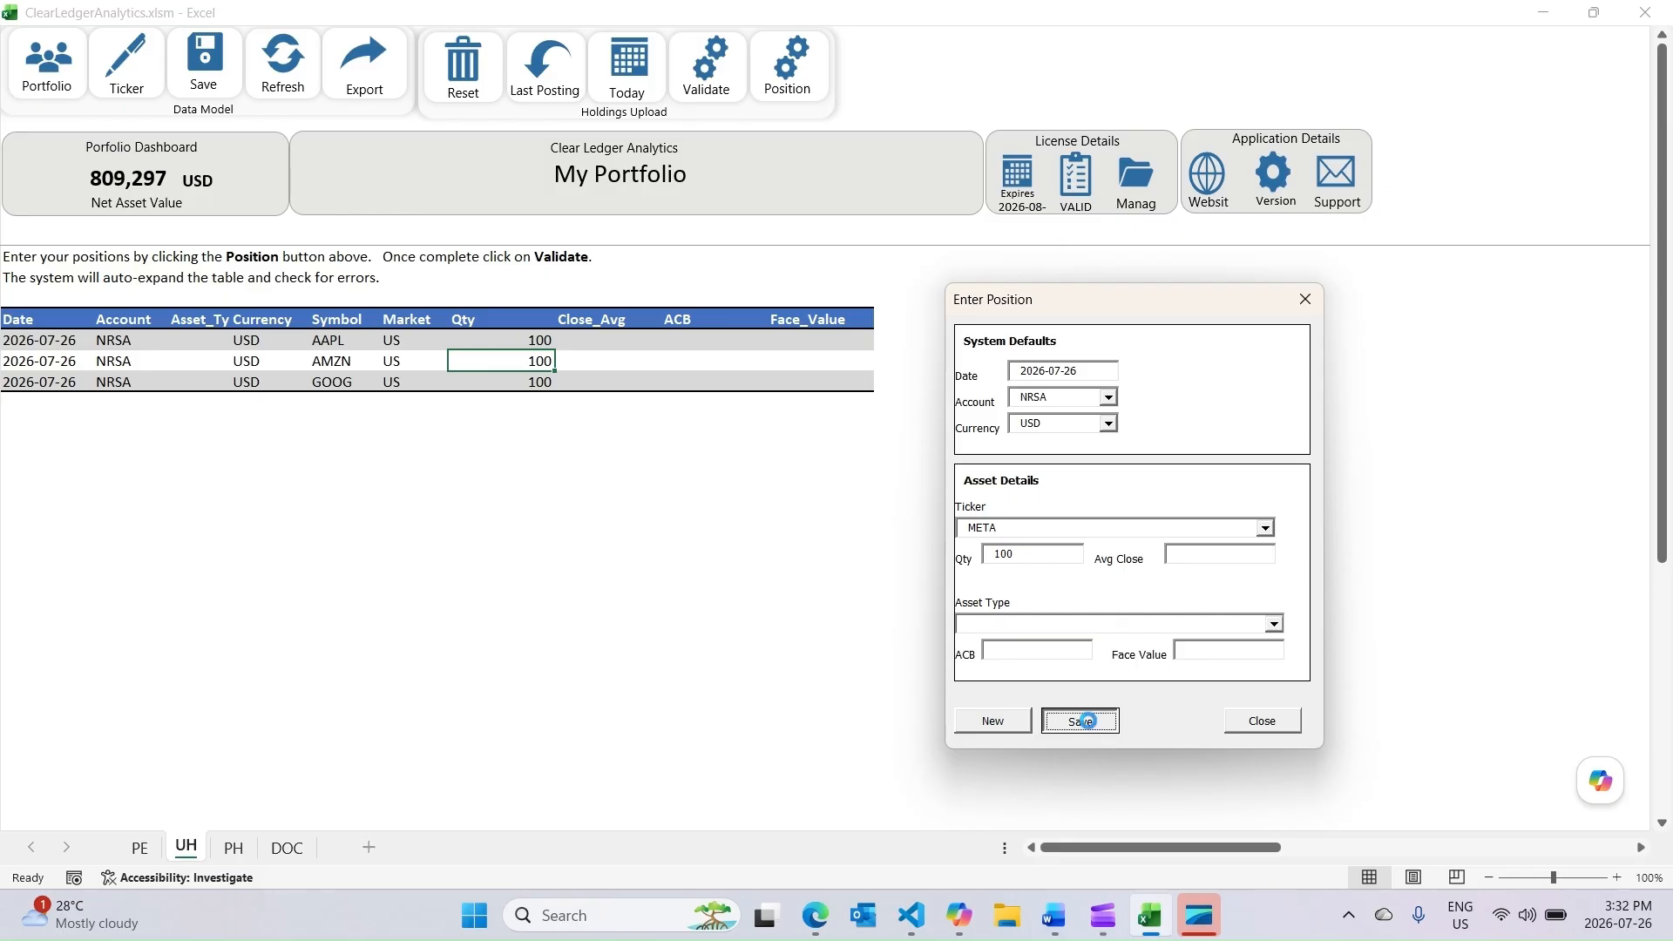
Add and save a position for ticker MSFT with a quantity of 100.
{"action": "left_click", "coordinate": [1265, 529]}
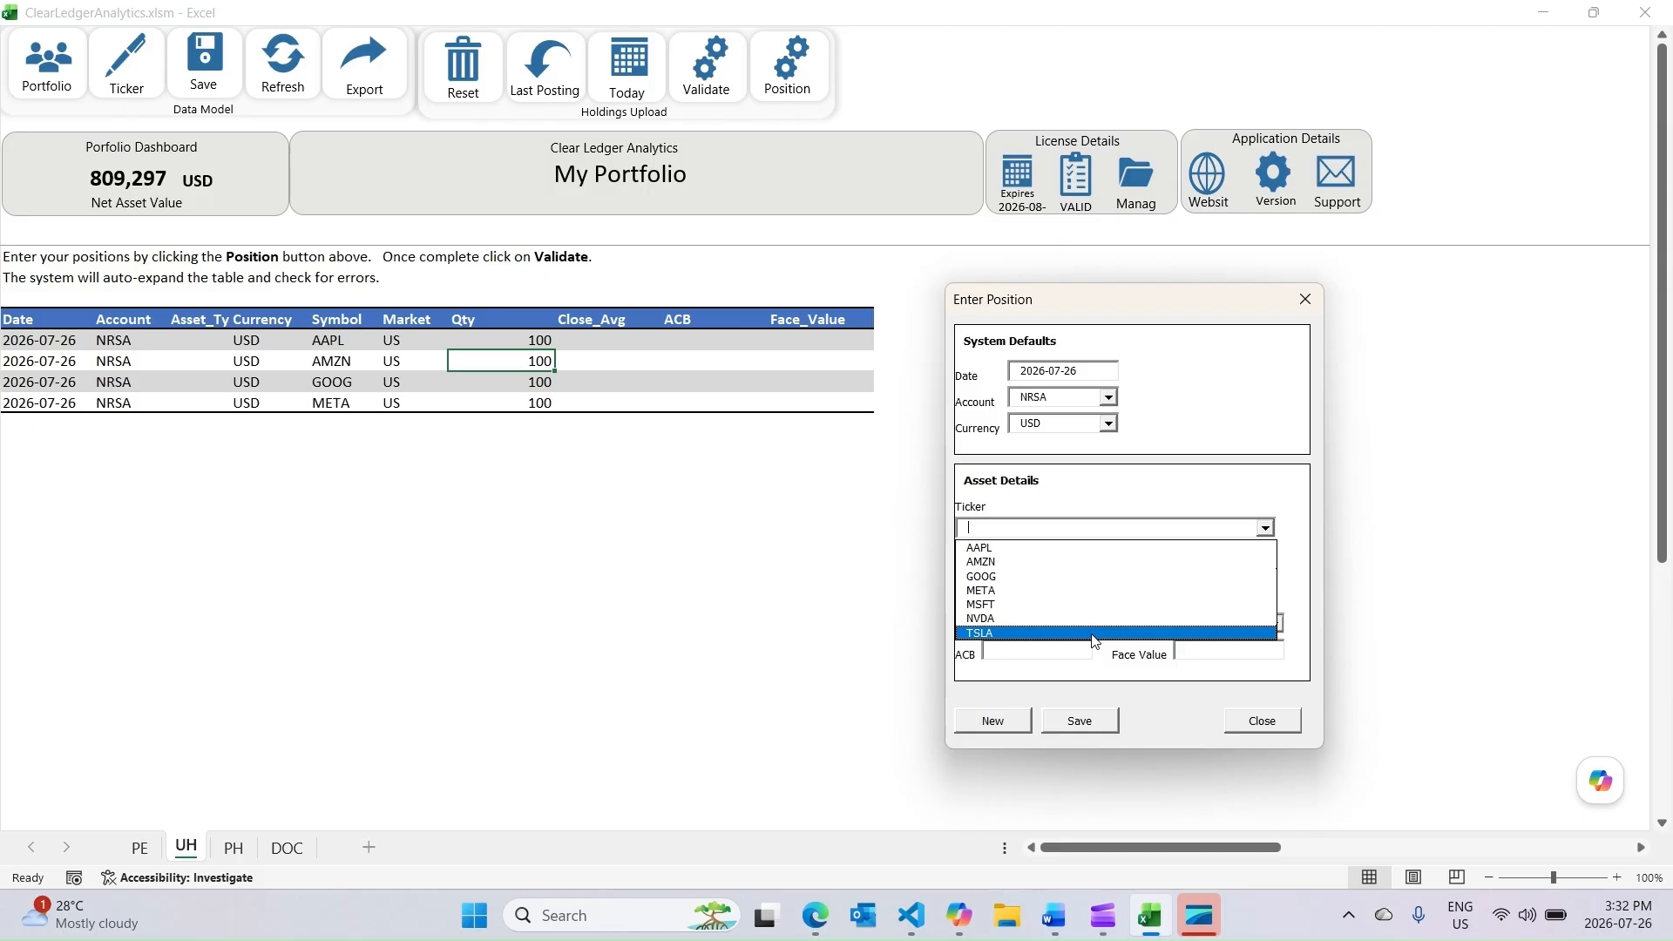
{"action": "left_click", "coordinate": [1009, 558]}
{"action": "type", "text": "100"}
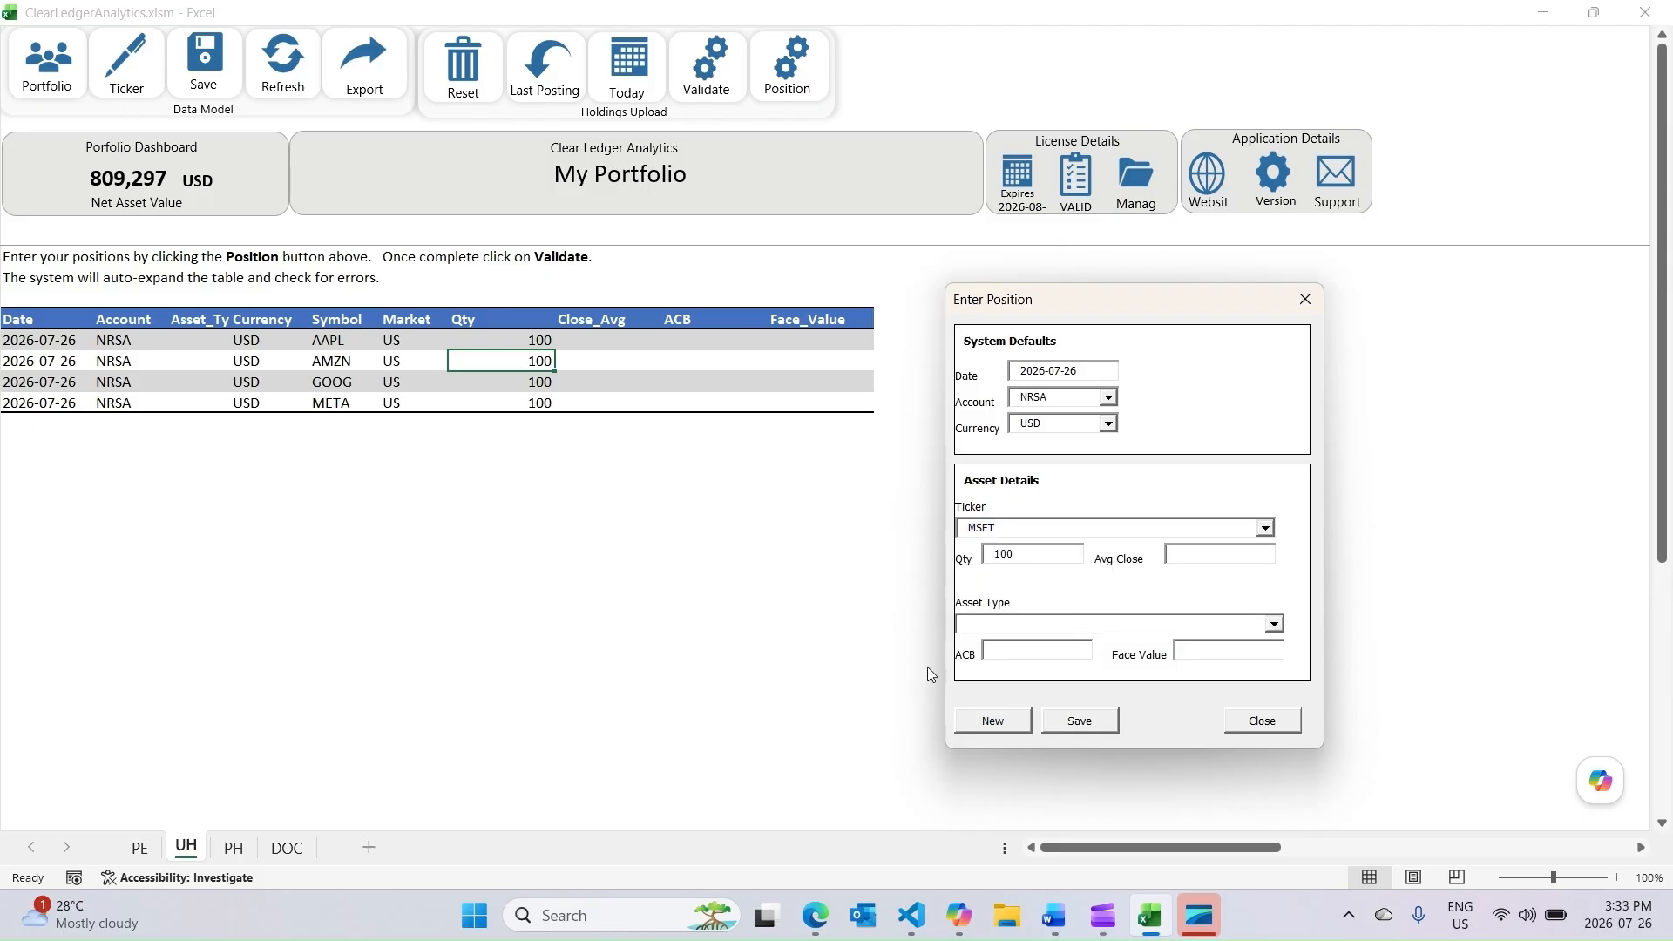
{"action": "left_click", "coordinate": [1085, 728]}
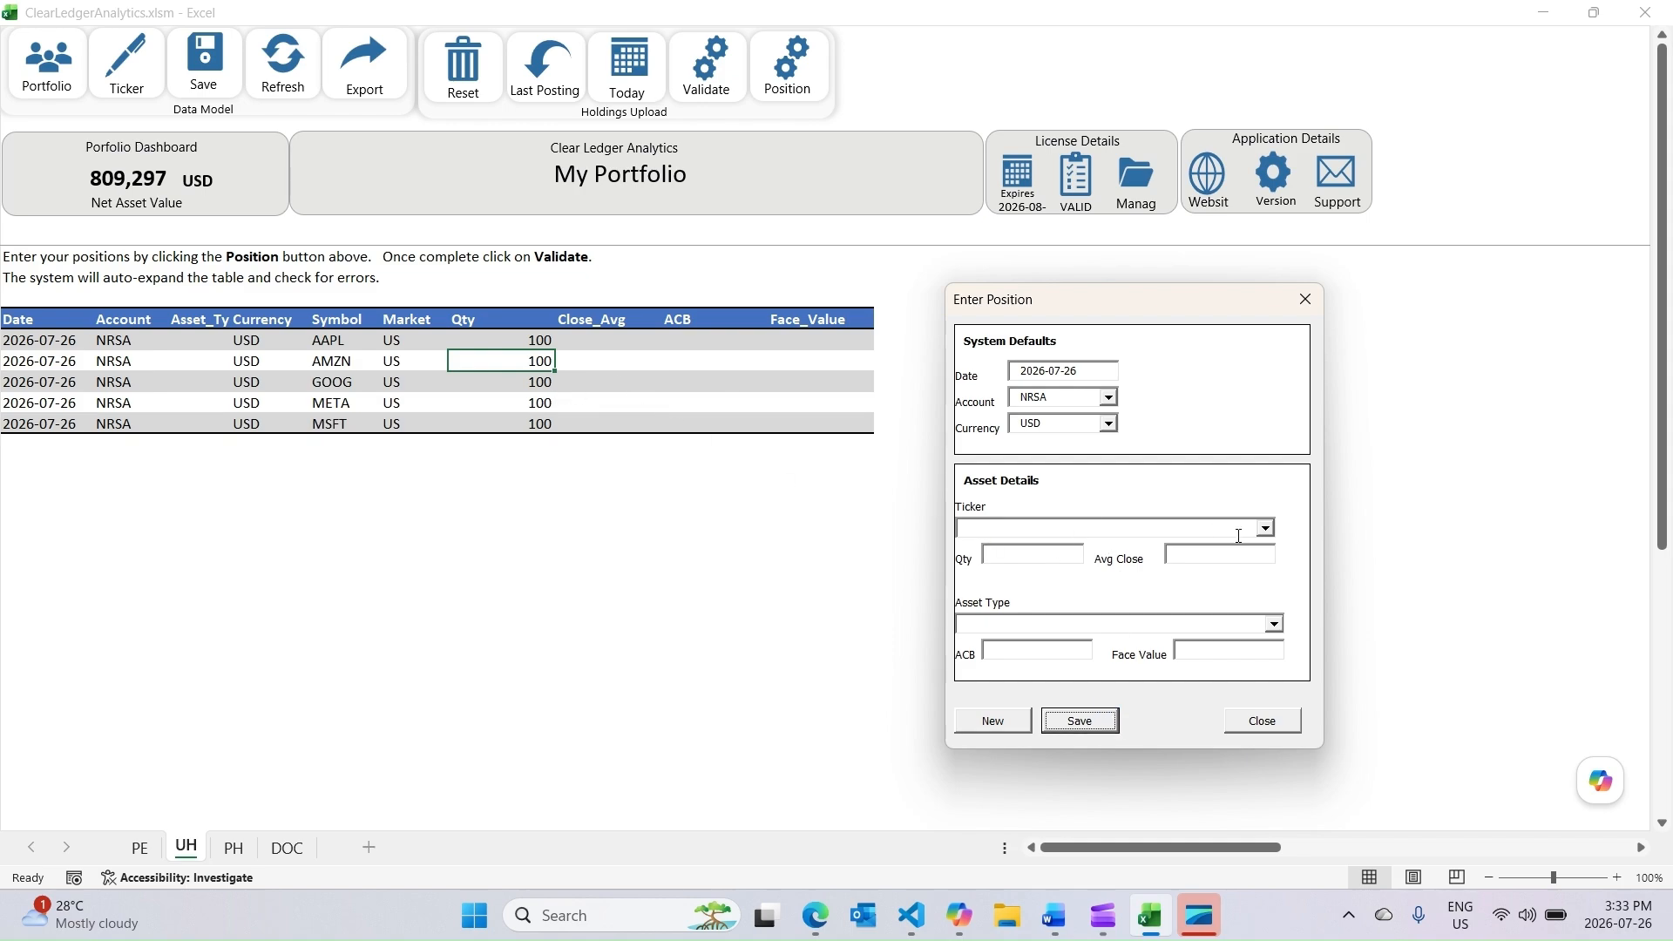
Add and save a position for ticker NVDA with a quantity of 100.
{"action": "left_click", "coordinate": [1266, 528]}
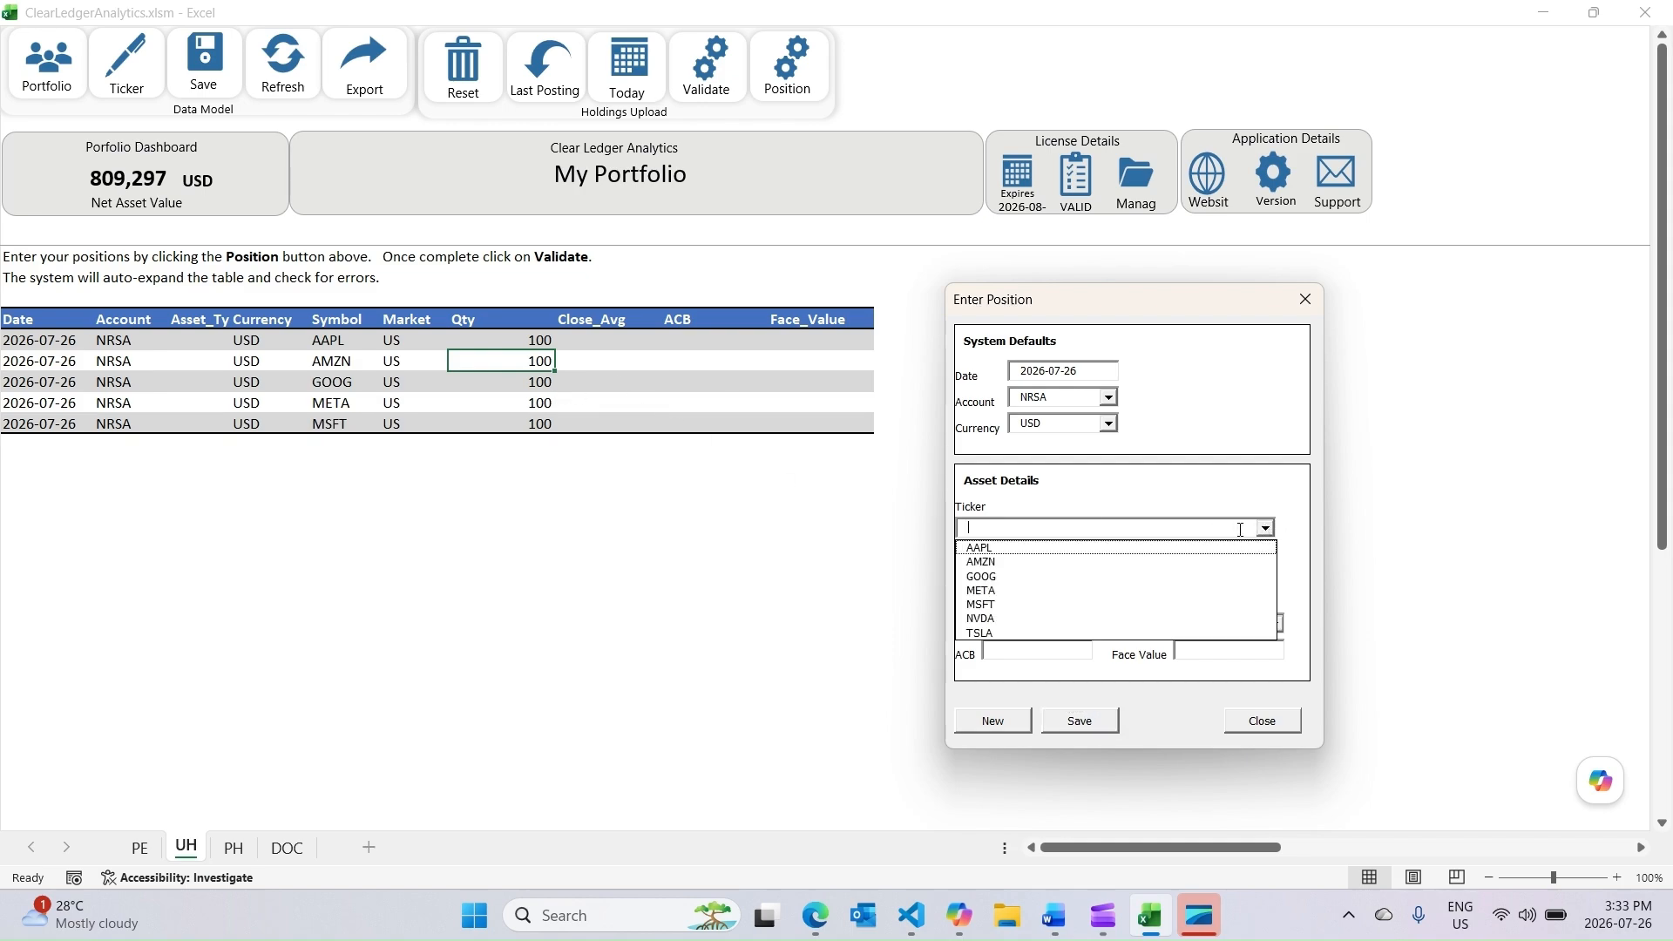
{"action": "left_click", "coordinate": [1101, 619]}
{"action": "left_click", "coordinate": [1013, 553]}
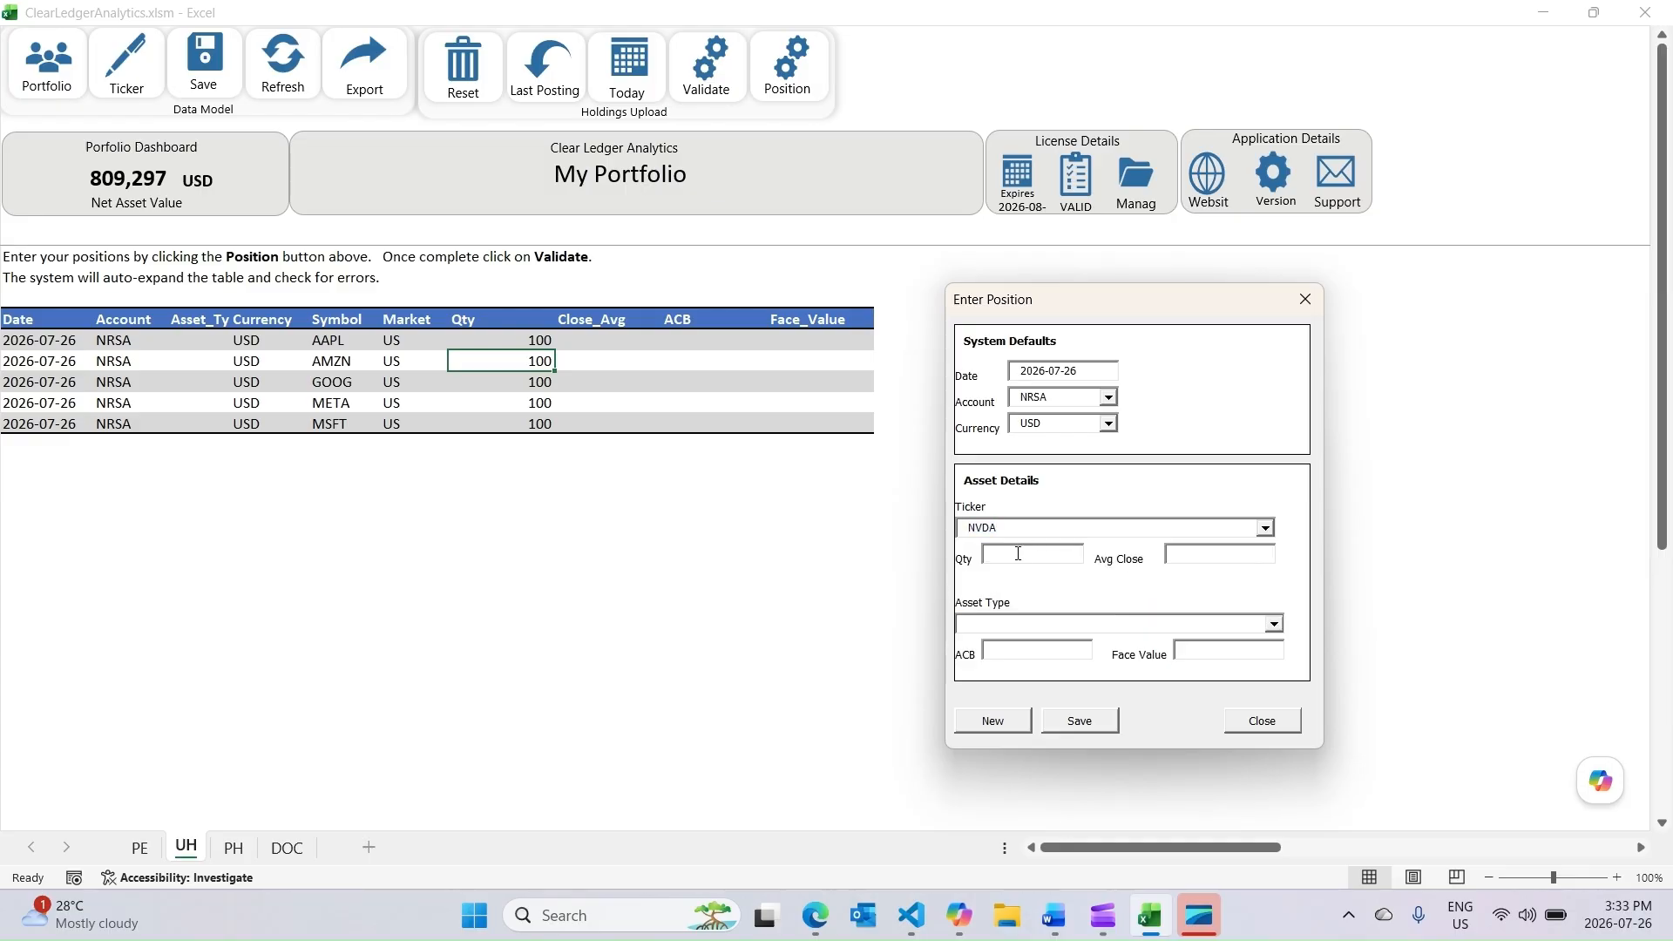
{"action": "type", "text": "100"}
{"action": "left_click", "coordinate": [1091, 722]}
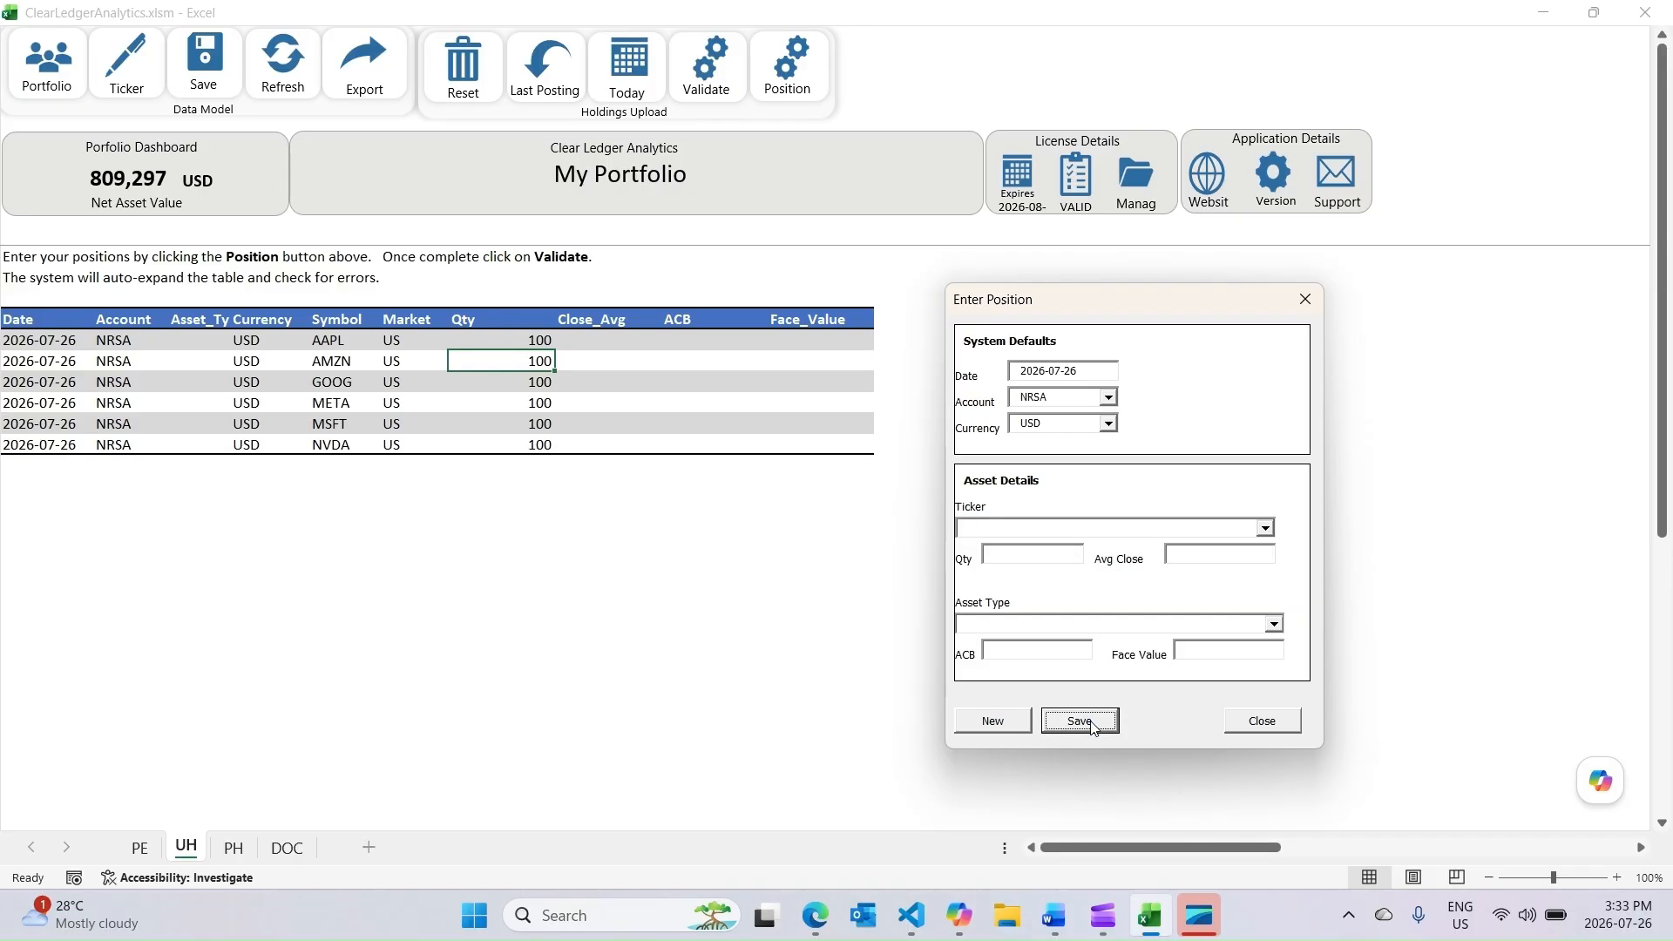
Add and save a position for ticker TSLA with a quantity of 100.
{"action": "left_click", "coordinate": [1059, 561]}
{"action": "left_click", "coordinate": [1265, 528]}
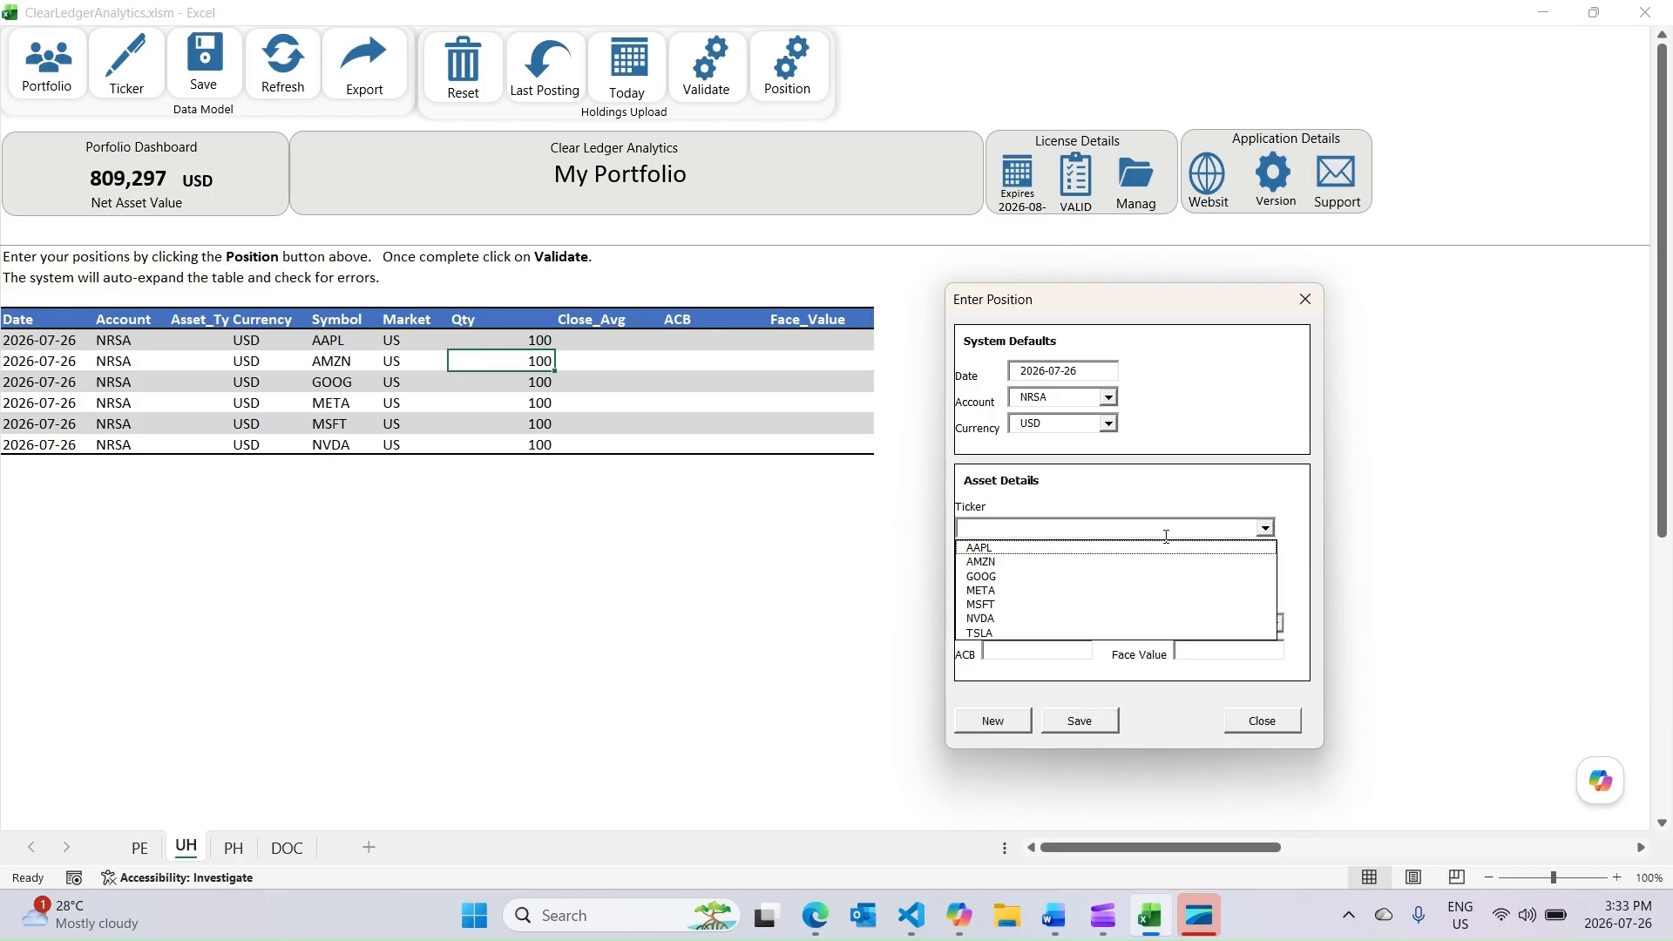
{"action": "left_click", "coordinate": [1047, 637]}
{"action": "left_click", "coordinate": [1030, 568]}
{"action": "type", "text": "100"}
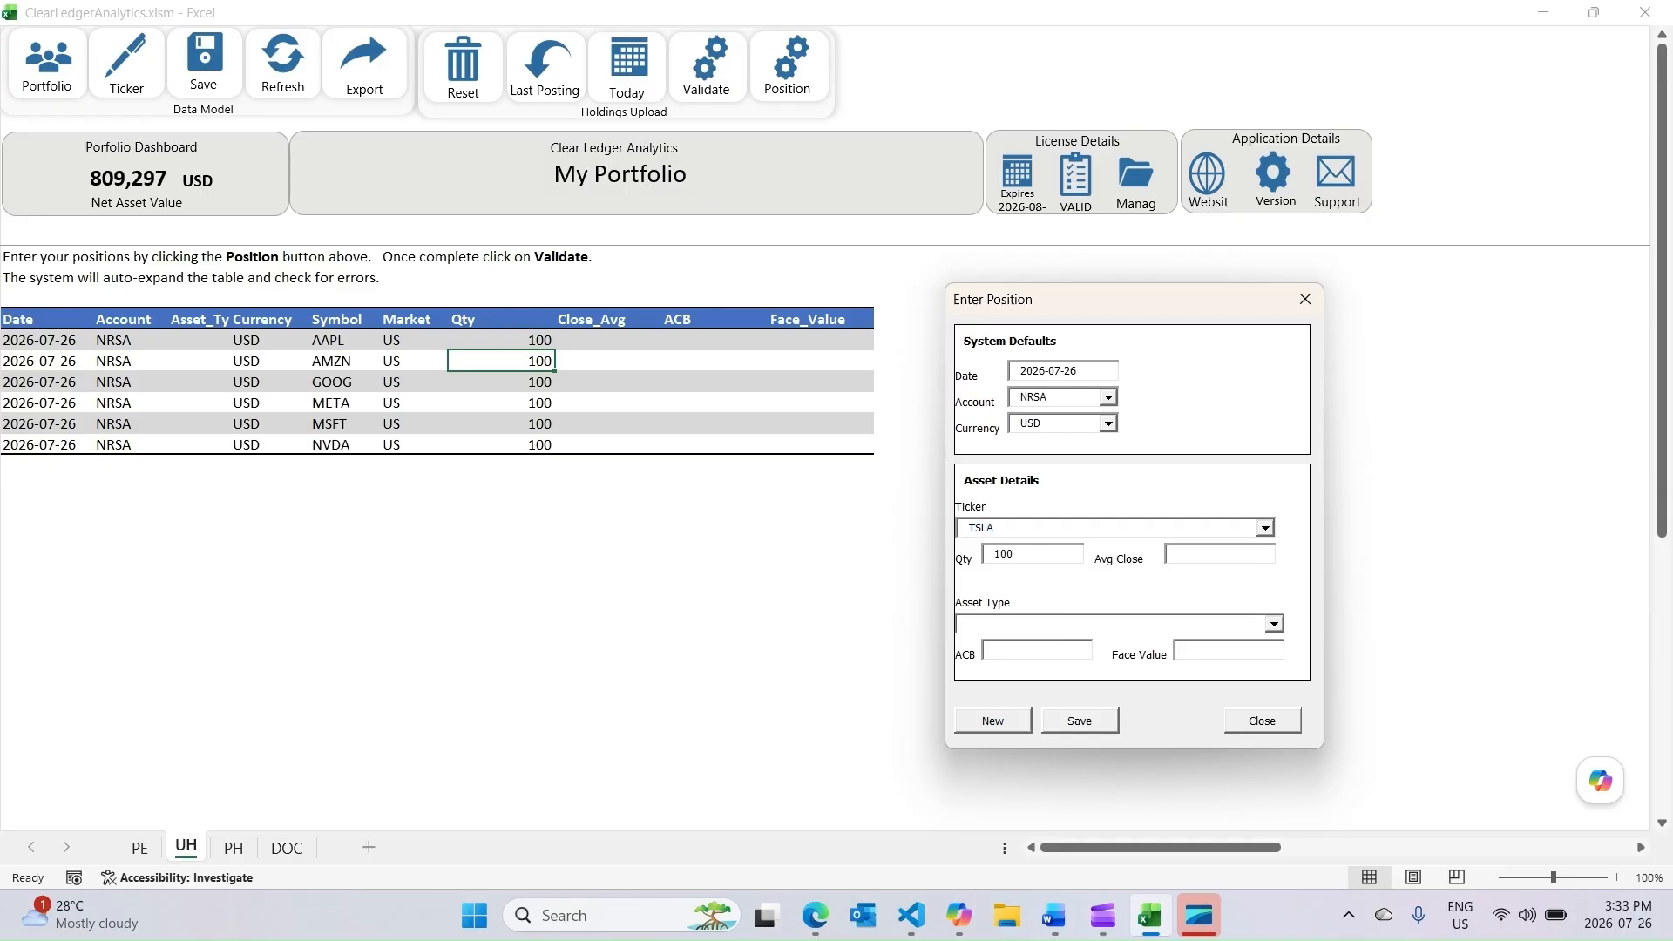
{"action": "left_click", "coordinate": [1081, 723]}
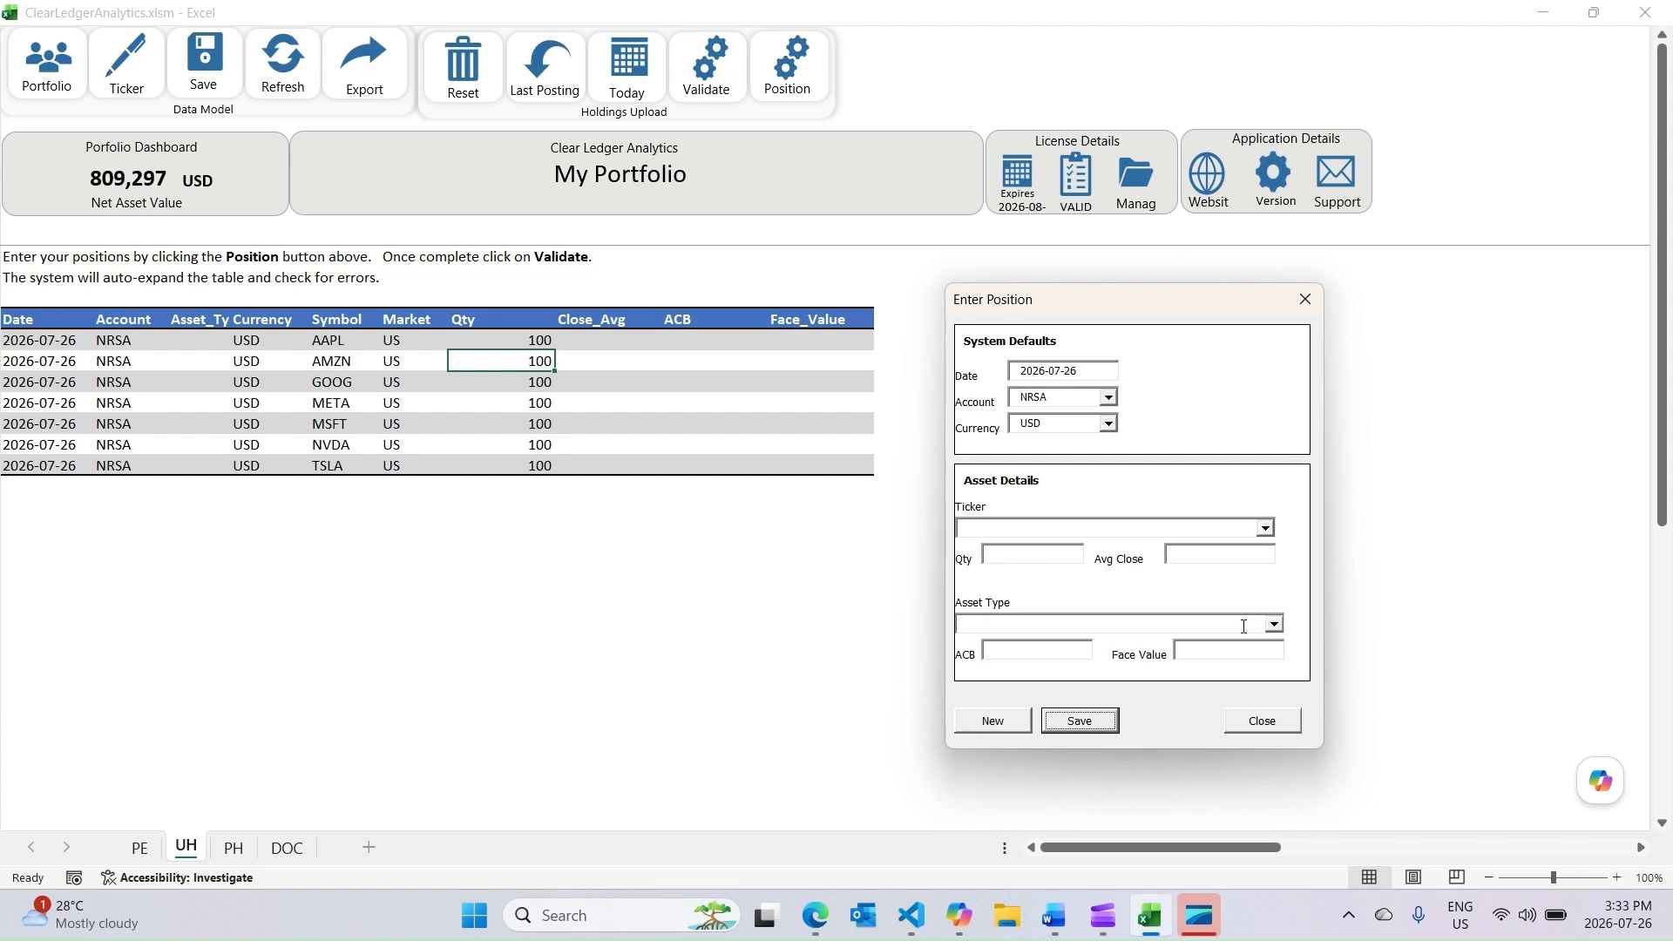
Save a Cash position with ACB 20000 and face value 20000, and close the position entry form.
{"action": "left_click", "coordinate": [1274, 624]}
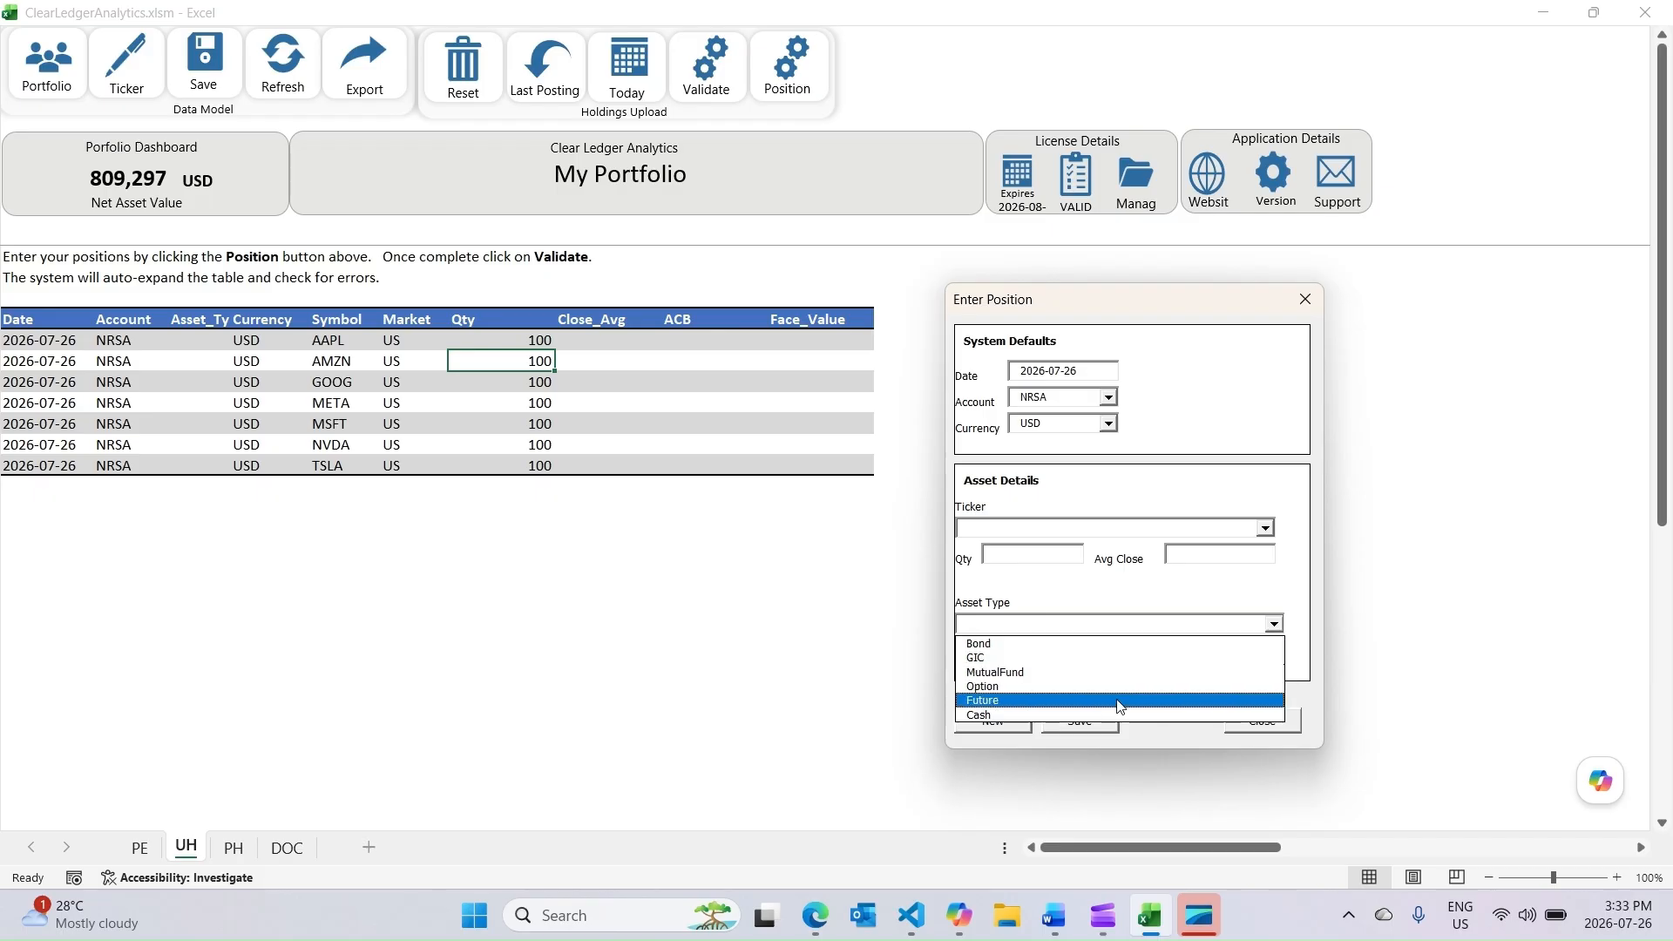
{"action": "left_click", "coordinate": [1071, 716]}
{"action": "left_click", "coordinate": [1055, 655]}
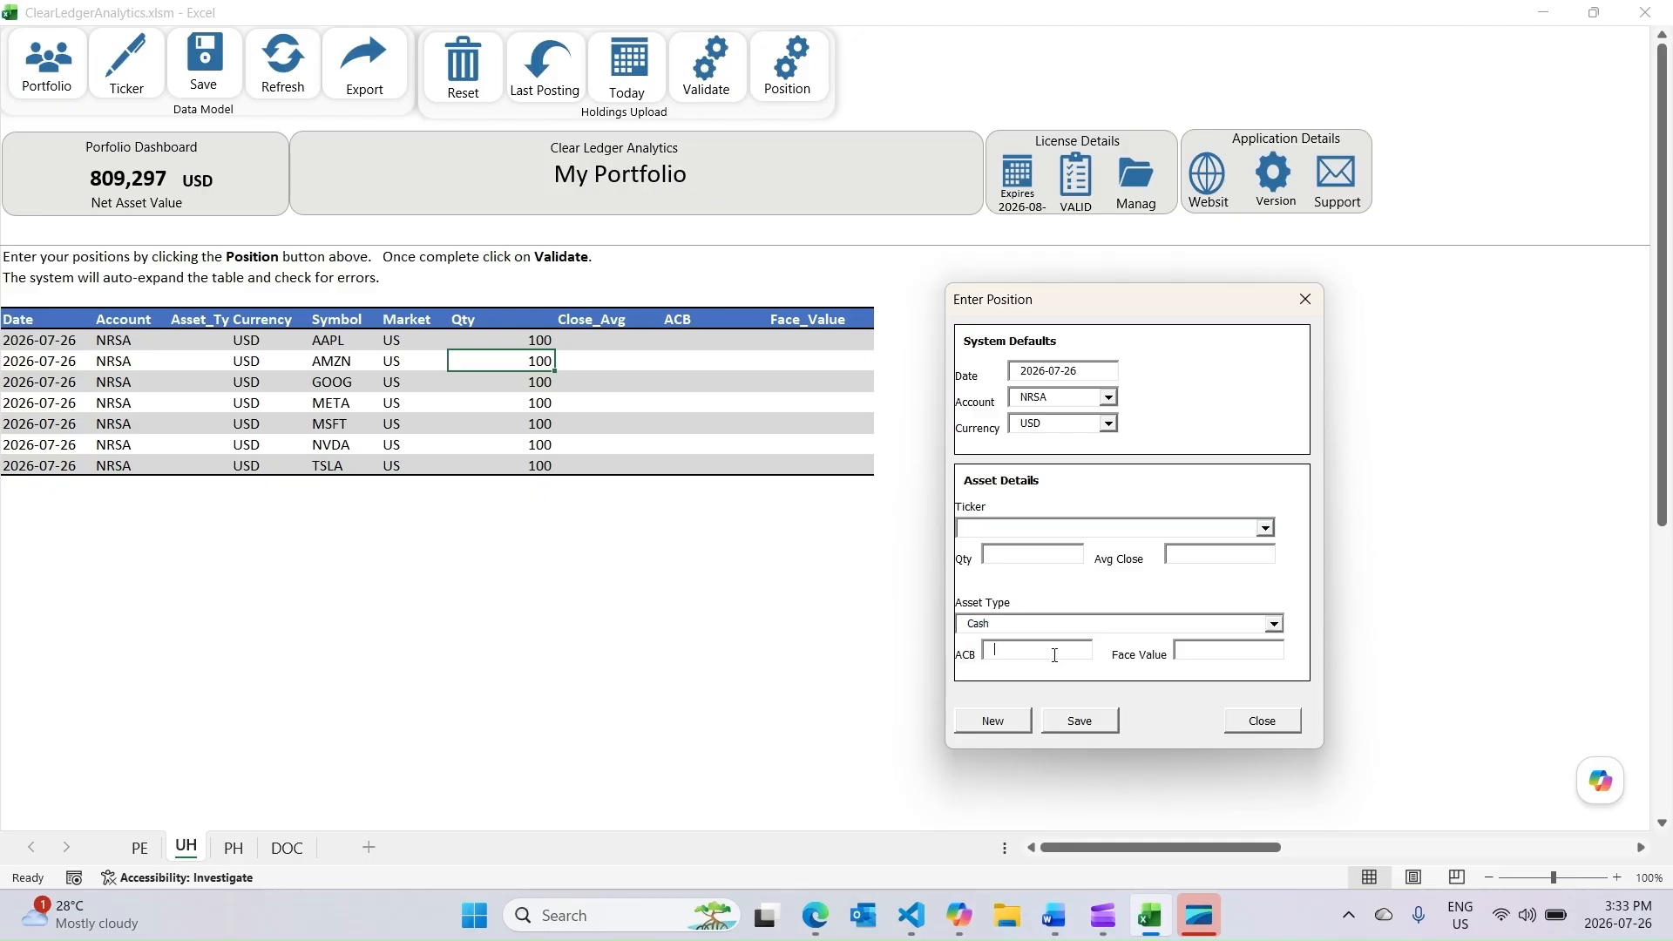
{"action": "type", "text": "2000020000"}
{"action": "left_click", "coordinate": [1077, 721]}
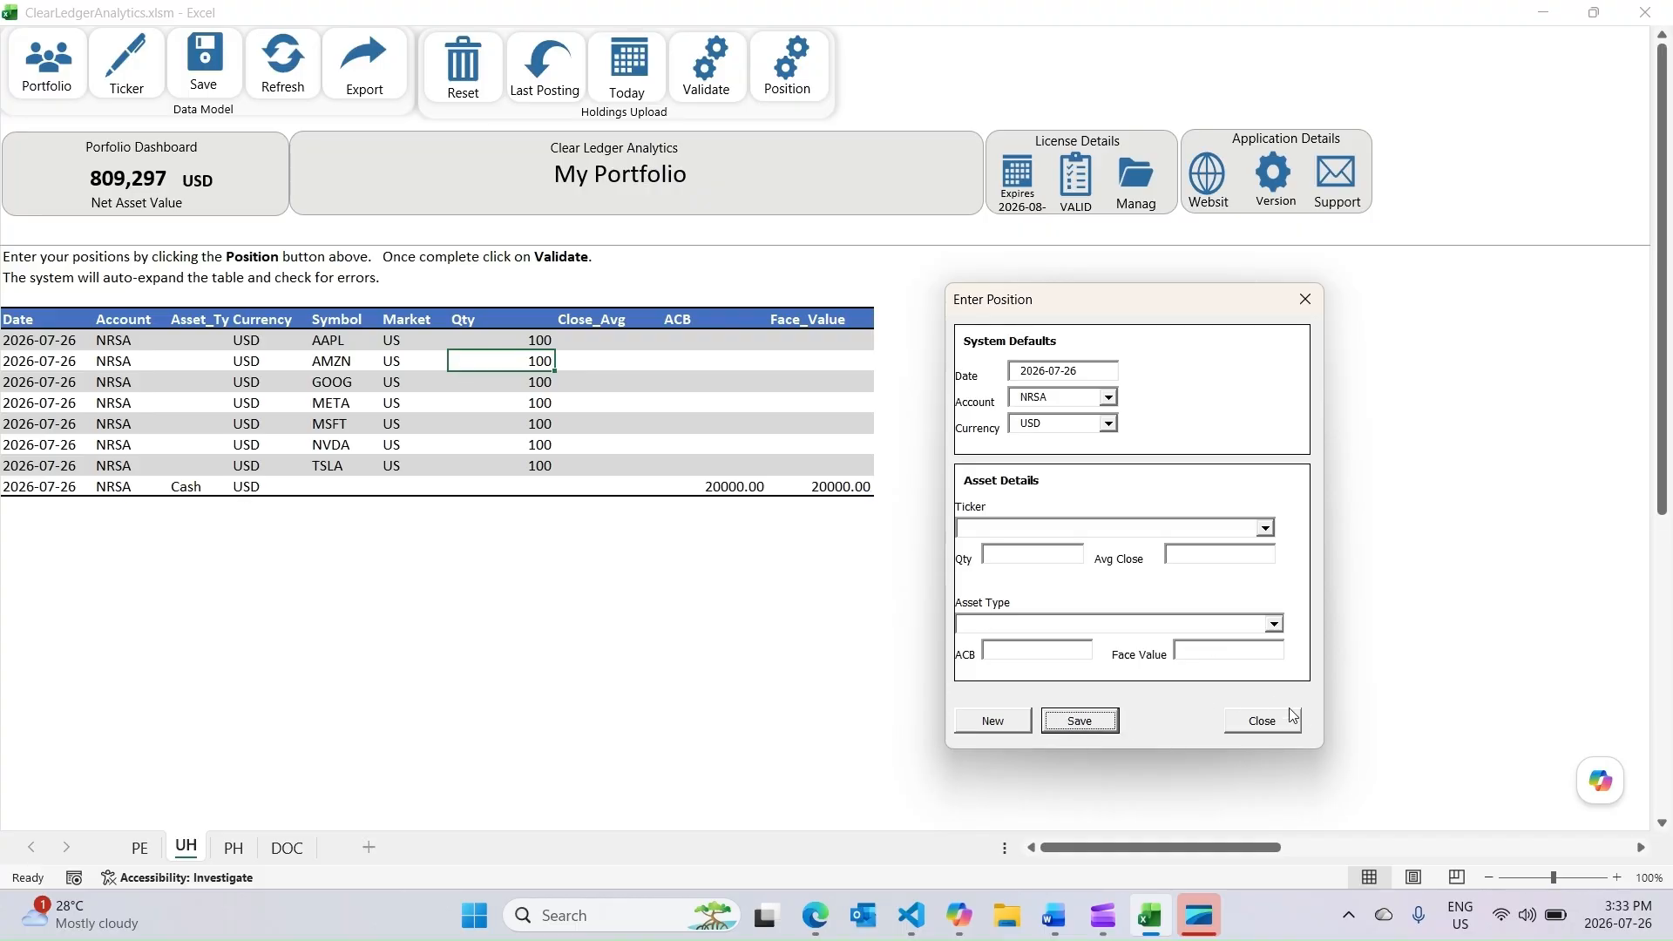
{"action": "left_click", "coordinate": [1263, 721]}
{"action": "left_click", "coordinate": [774, 609]}
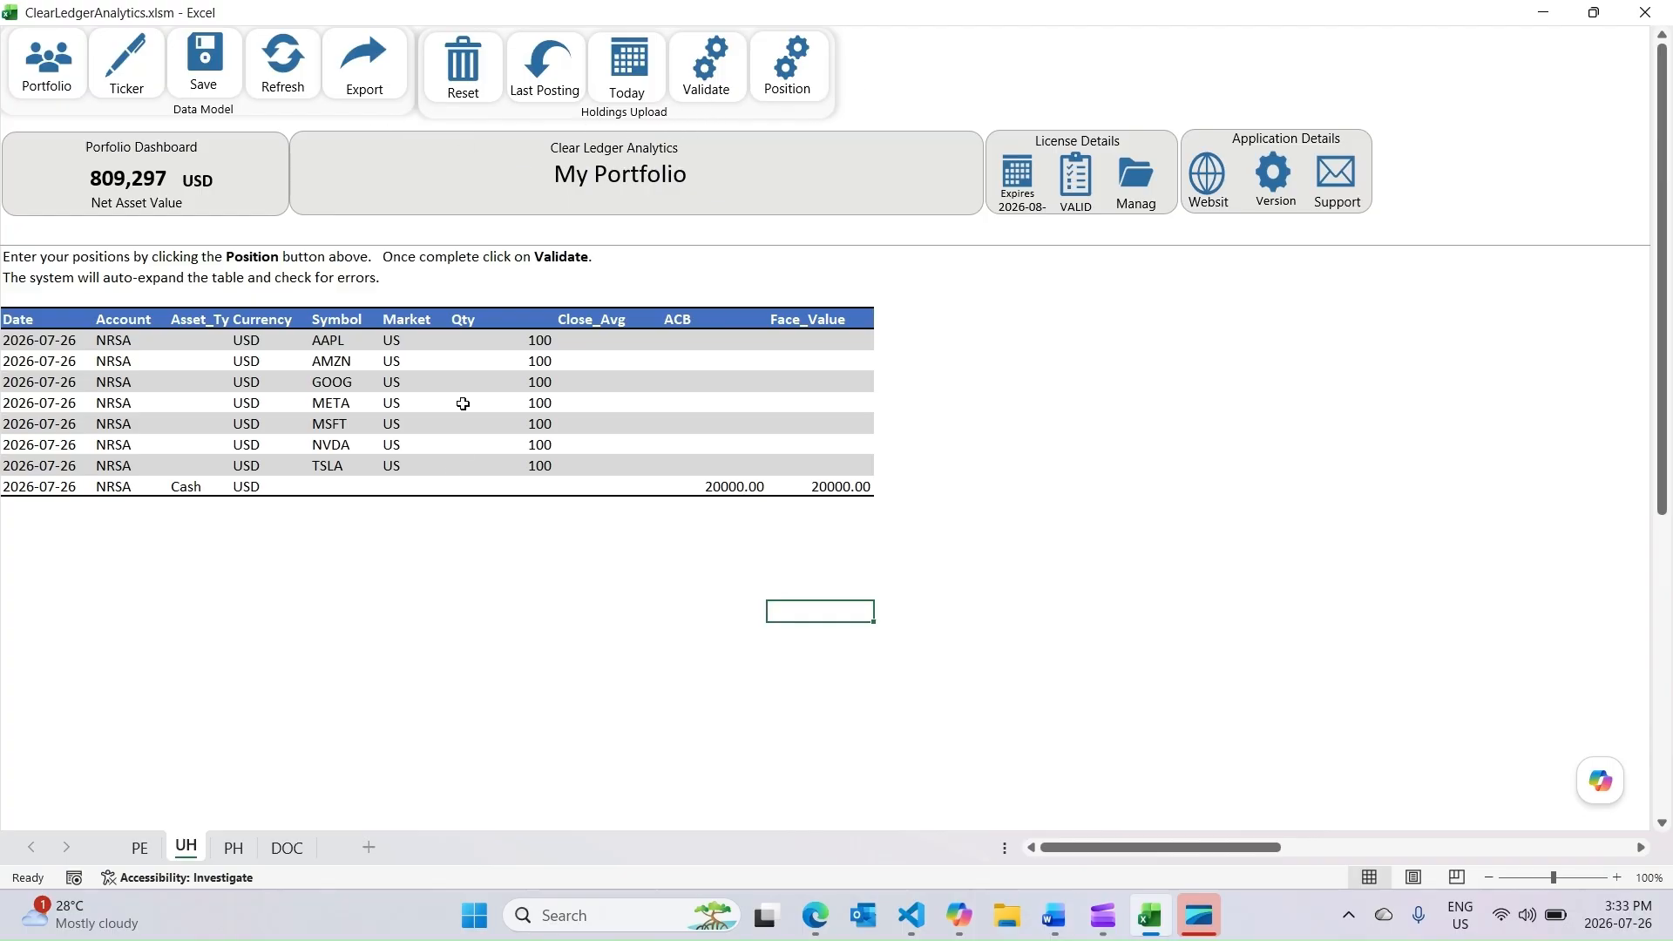
Validate the entered holdings, review the market and book values, and post the holdings.
{"action": "left_click", "coordinate": [723, 88]}
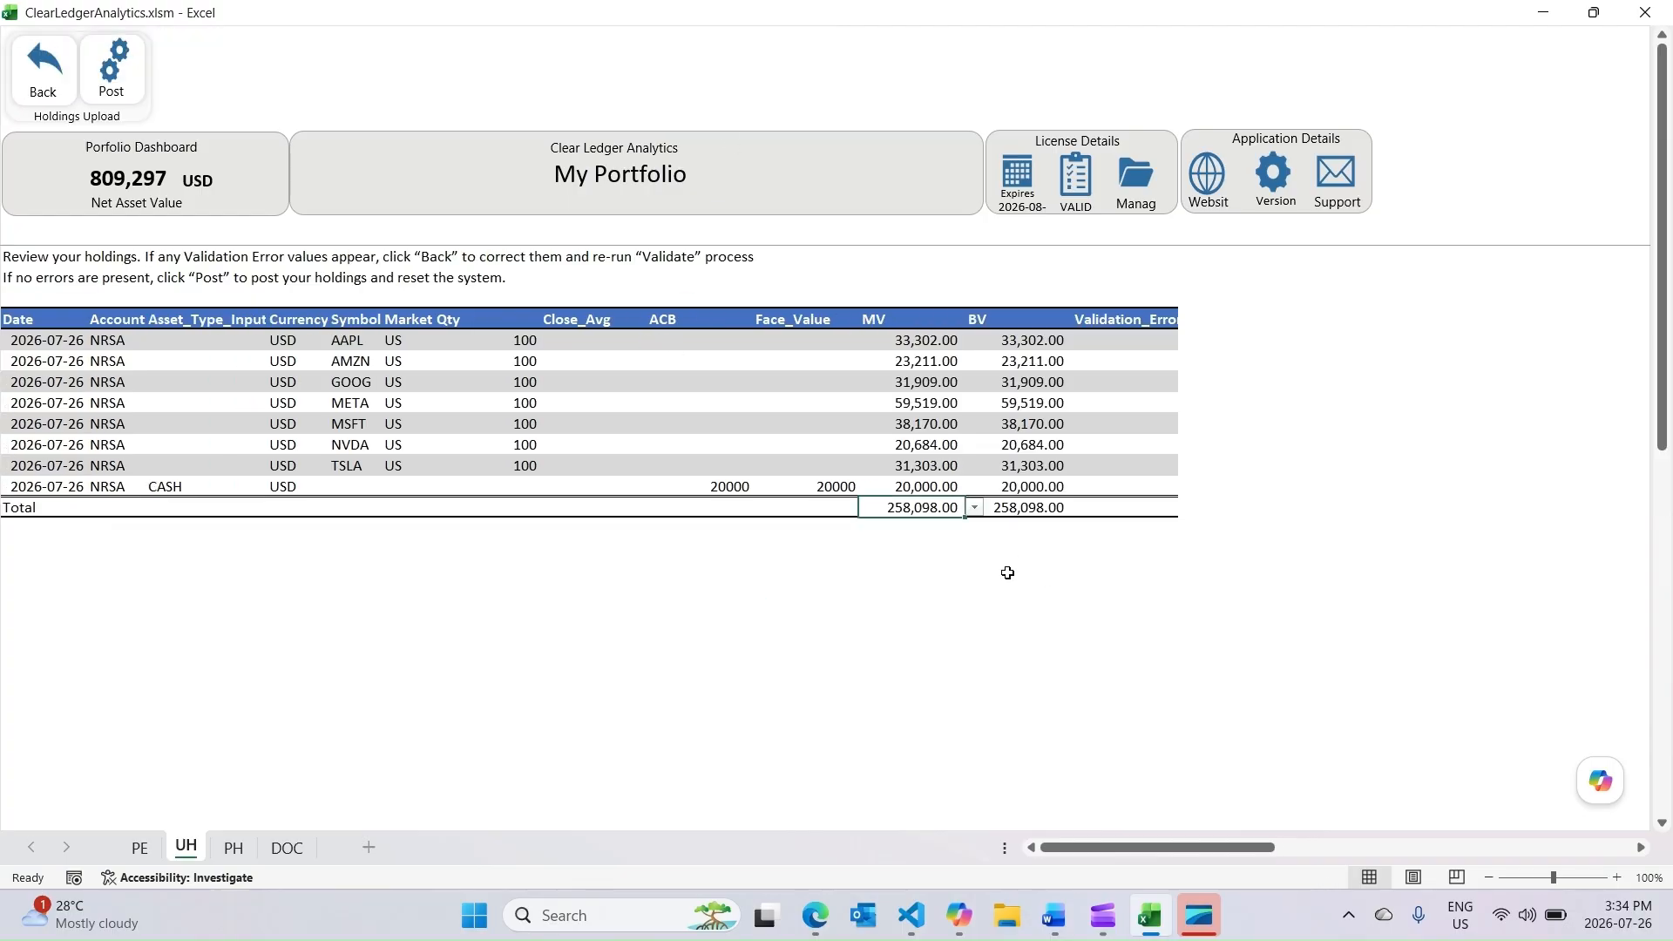
{"action": "left_click", "coordinate": [1106, 585]}
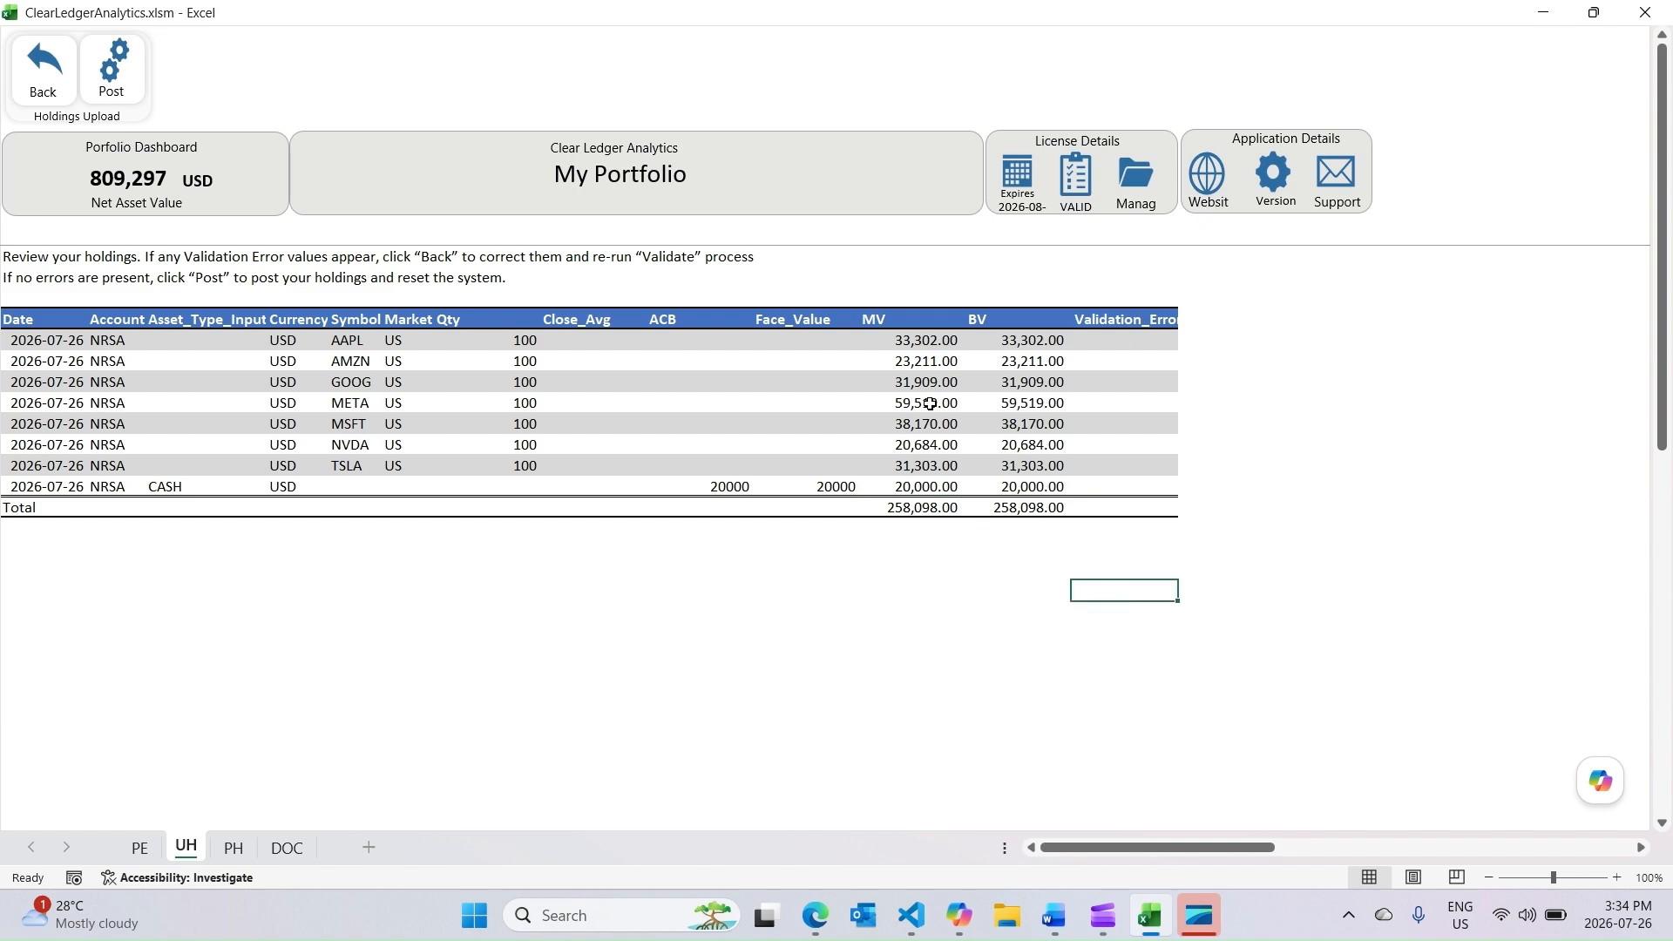
{"action": "left_click", "coordinate": [123, 88]}
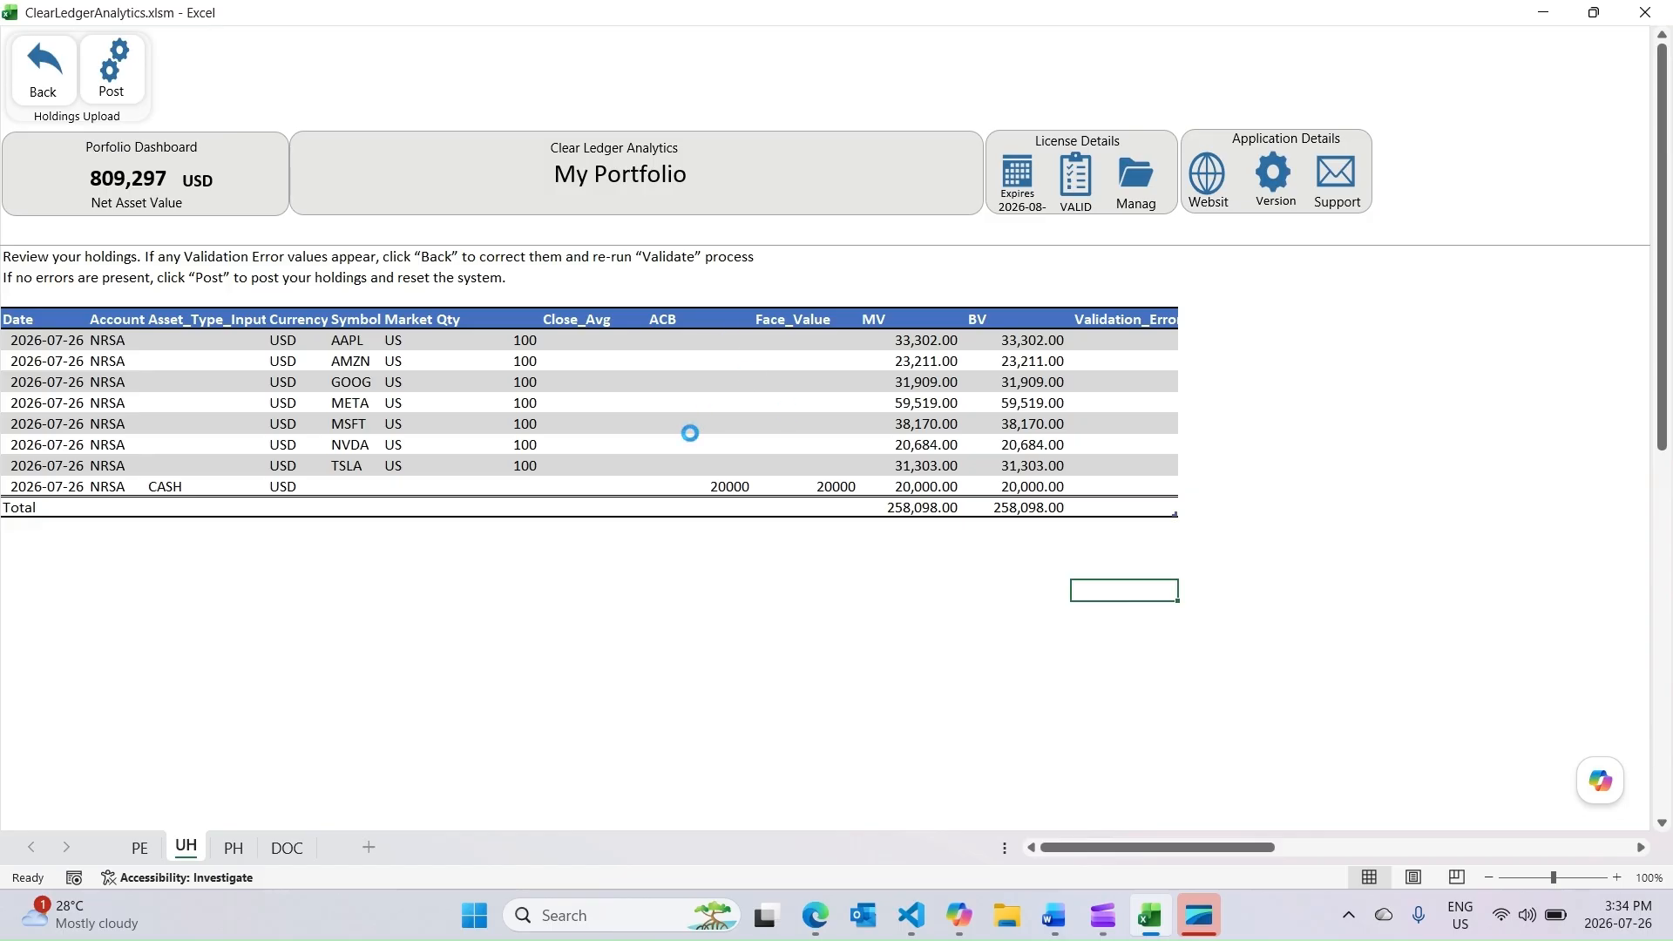